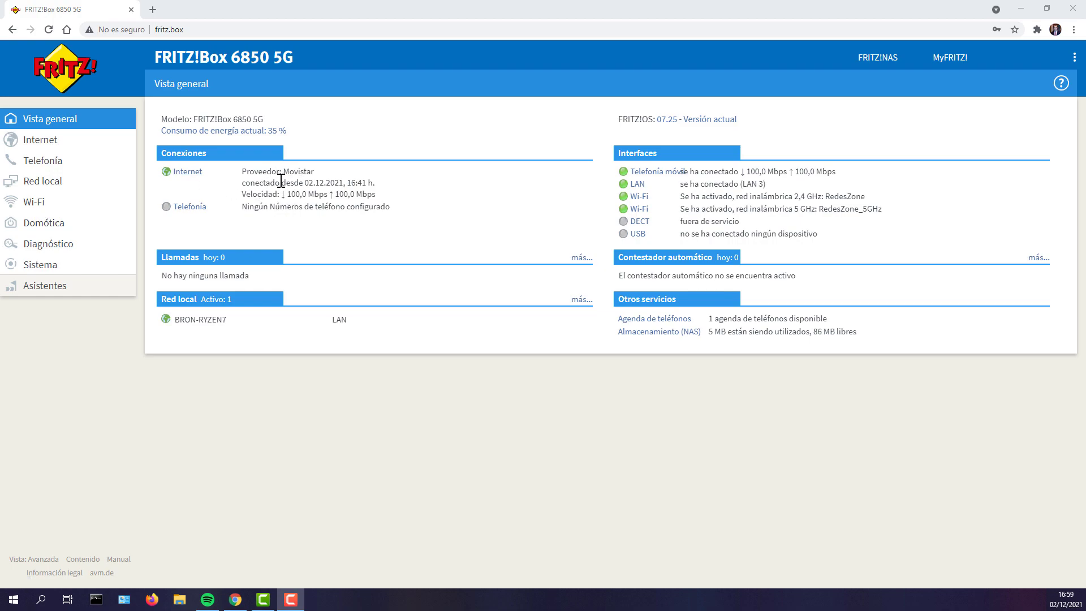
Open the Internet monitor from the connection overview and examine the connection's IP address, DNS servers and channel usage graphs.
drag(242, 194, 387, 196)
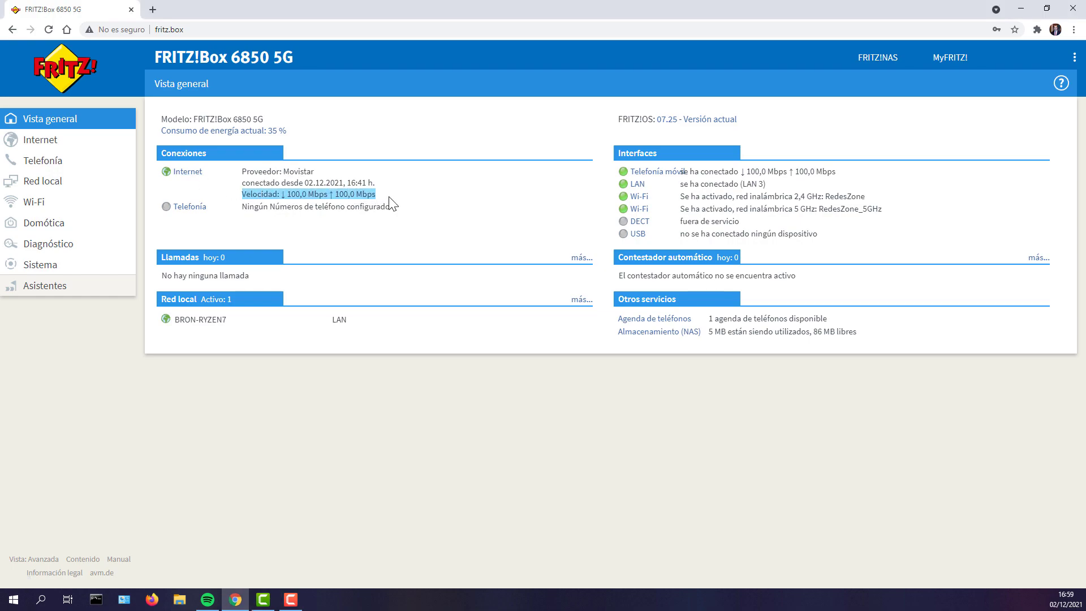
click(389, 197)
click(191, 173)
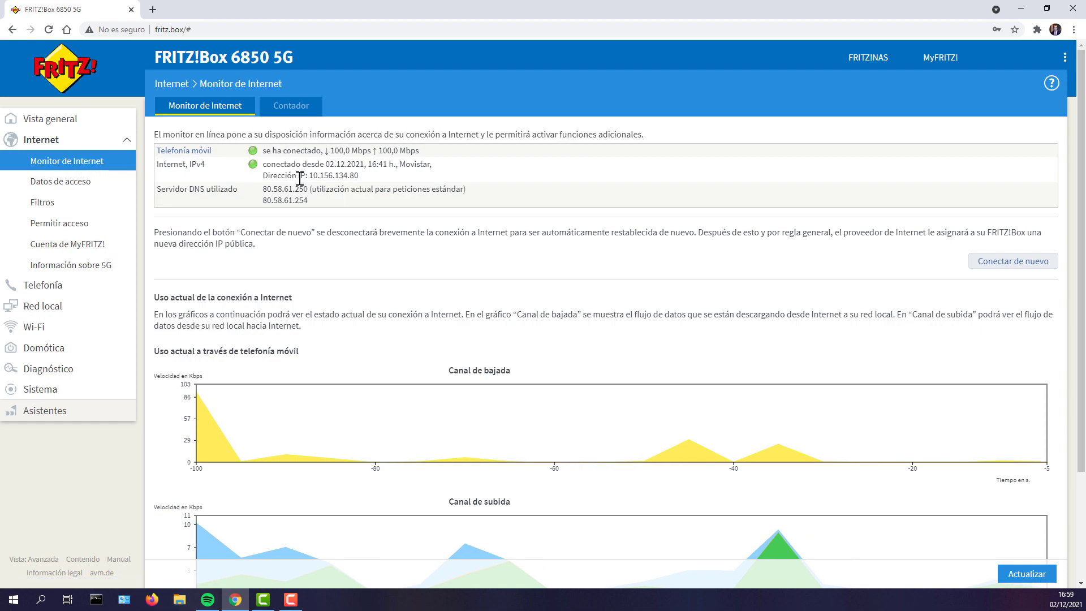
mouse_move(310, 179)
mouse_down()
mouse_move(363, 181)
mouse_move(312, 178)
mouse_up()
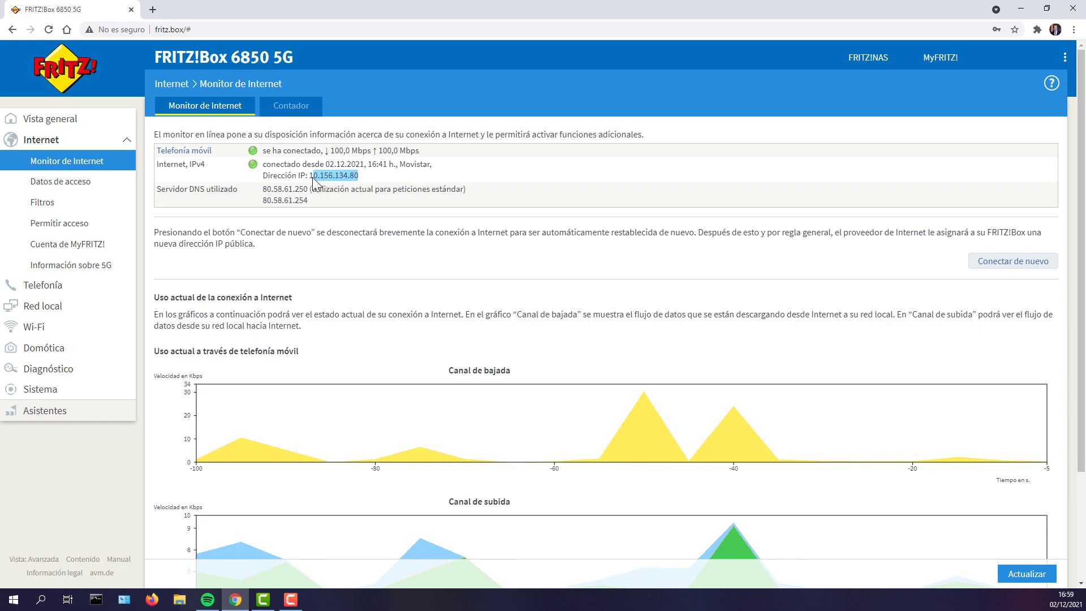
click(311, 176)
scroll(376, 259, down, 2)
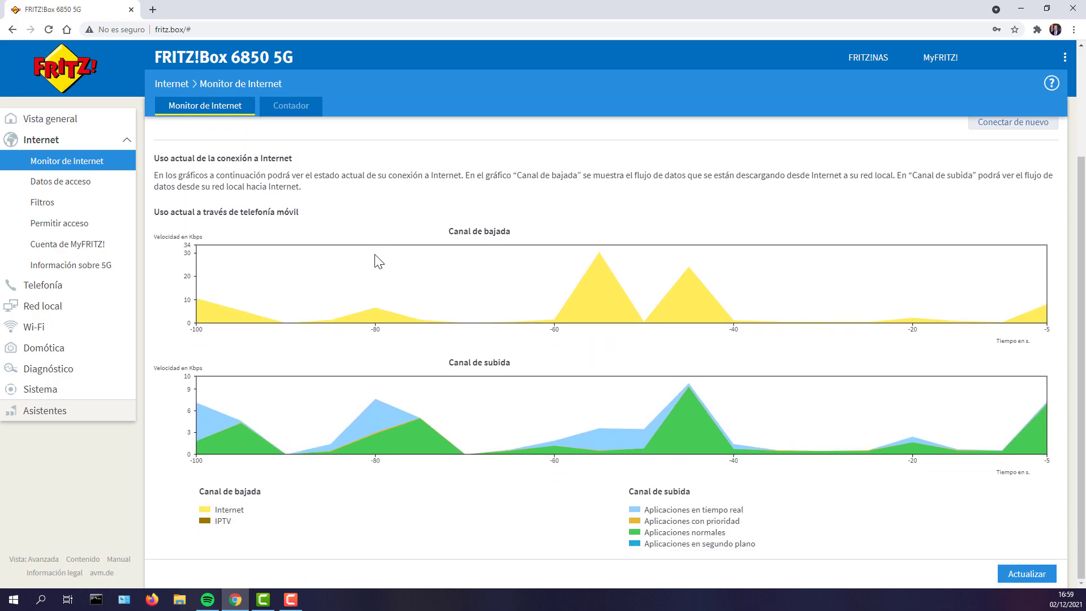
scroll(376, 259, up, 2)
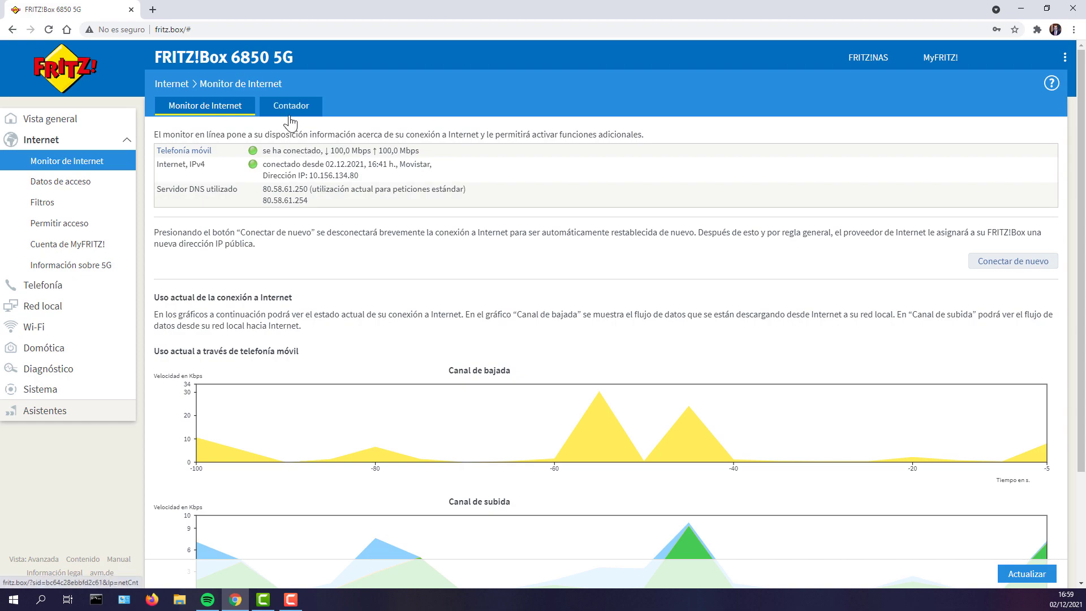
double_click(211, 189)
drag(274, 191, 317, 198)
click(327, 200)
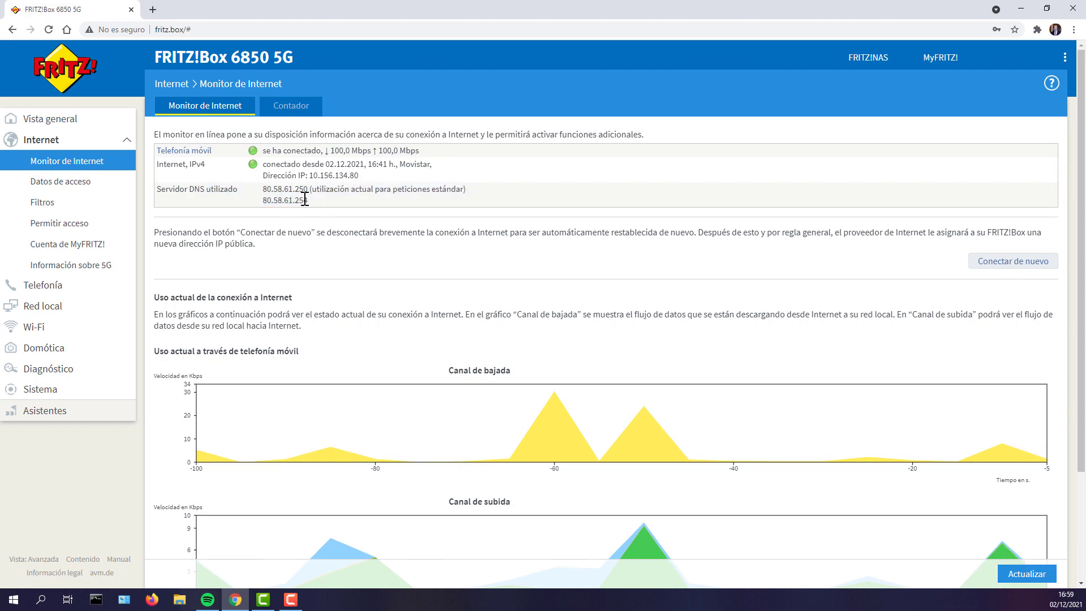
Open the online counter and check the total data volume for this week.
click(292, 110)
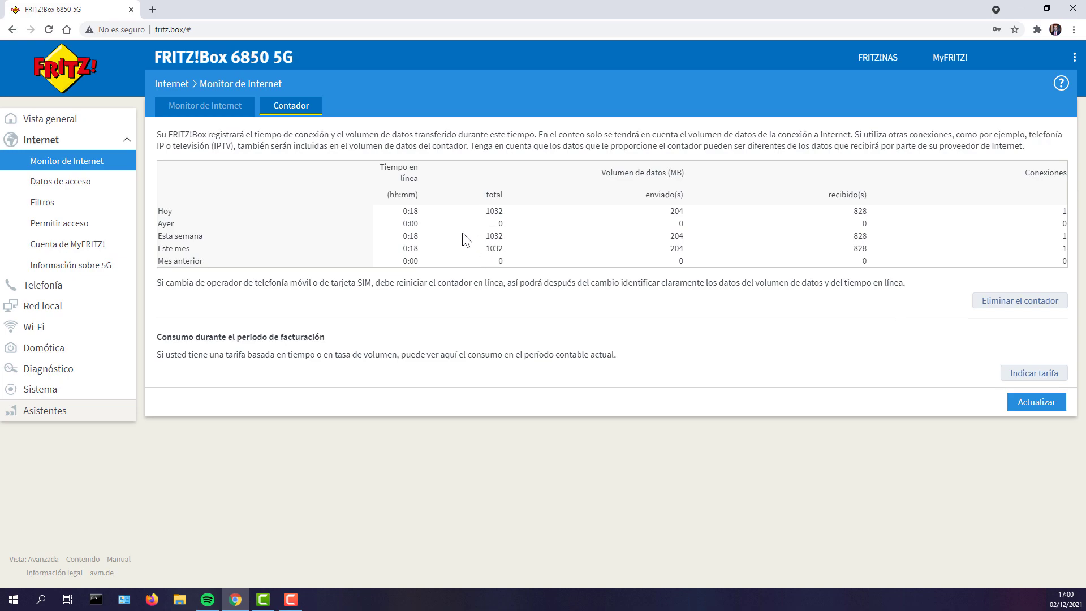
drag(484, 237, 510, 241)
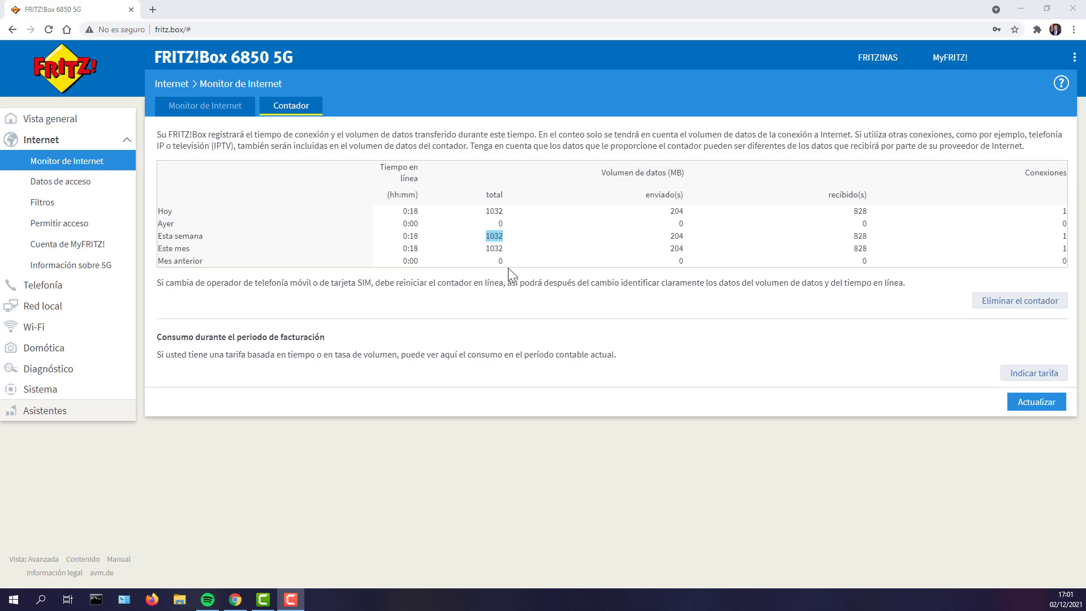
click(516, 282)
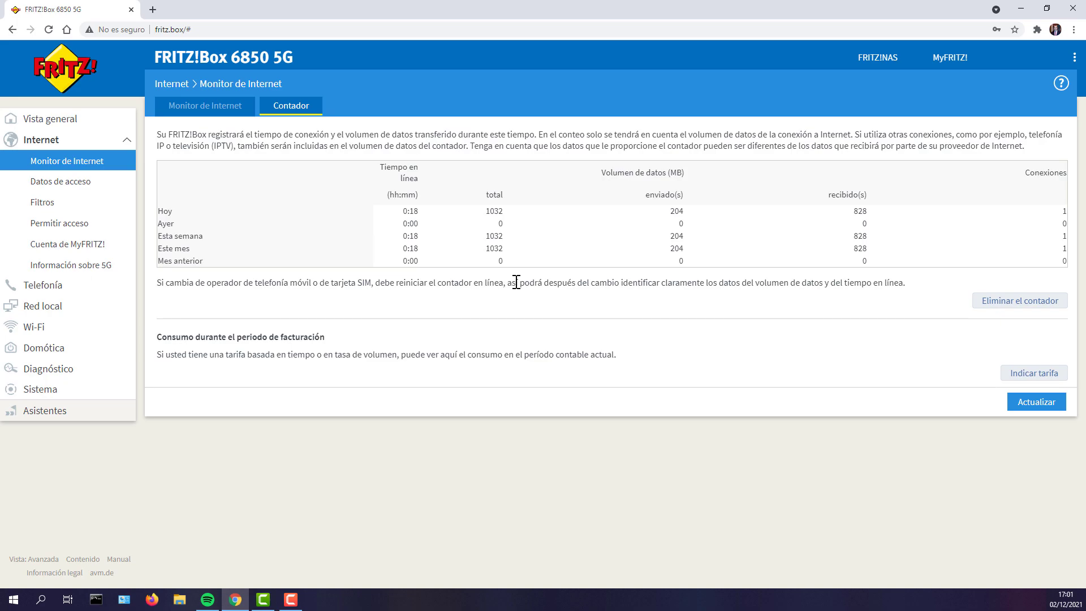
Open the Internet access data settings and look through the available Internet providers, keeping Movistar.
click(36, 120)
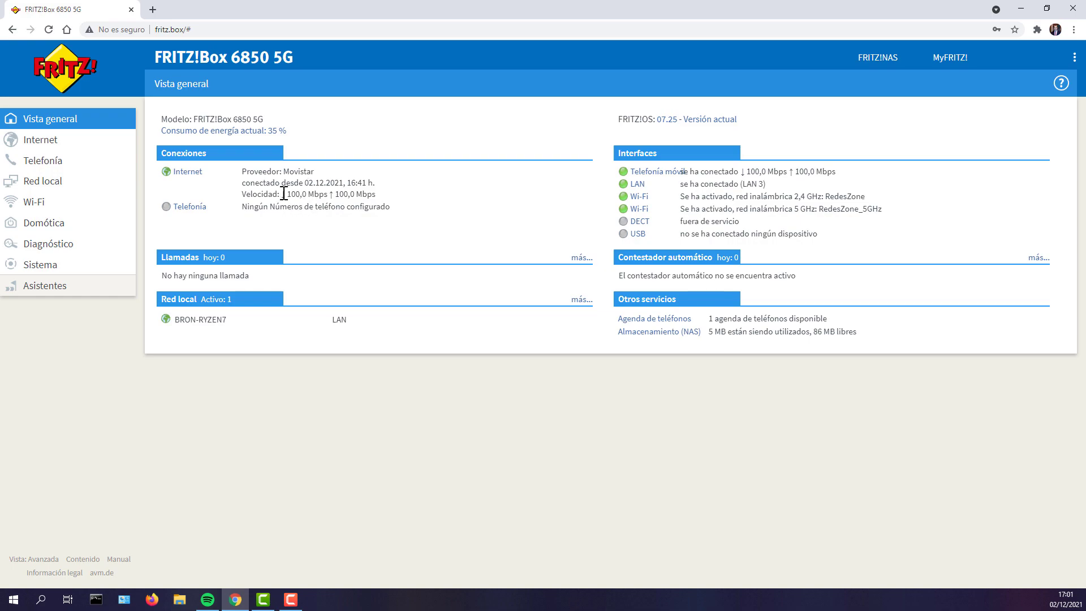
click(79, 144)
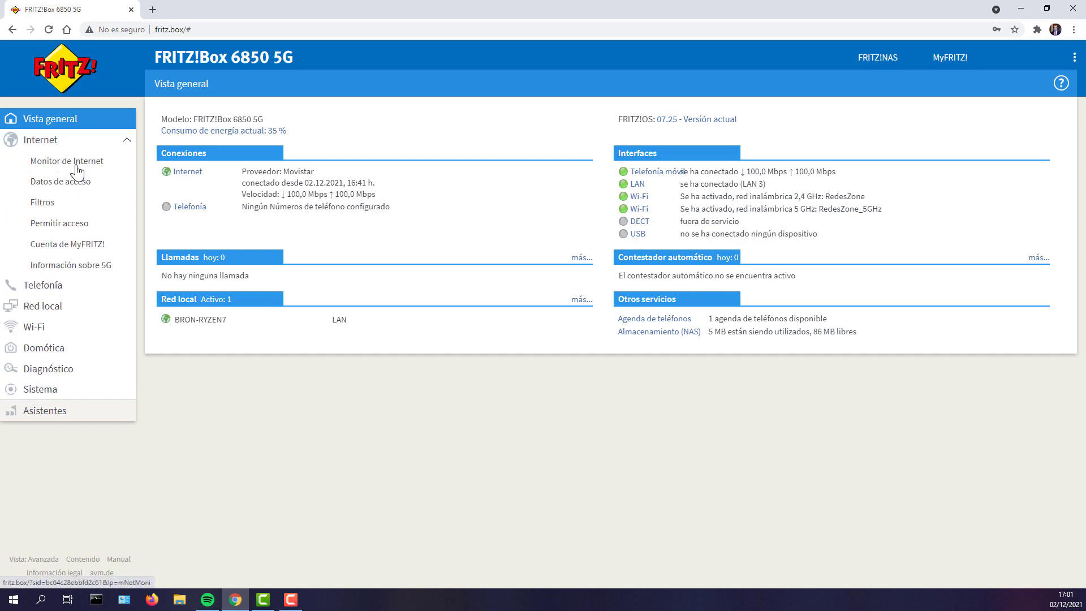
click(77, 170)
click(77, 184)
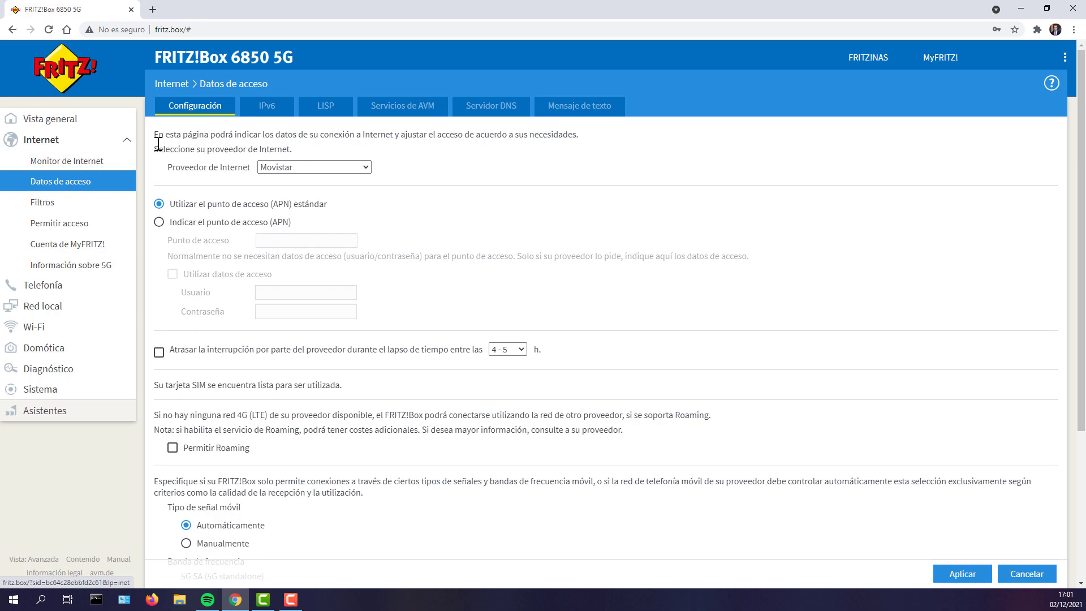
click(310, 169)
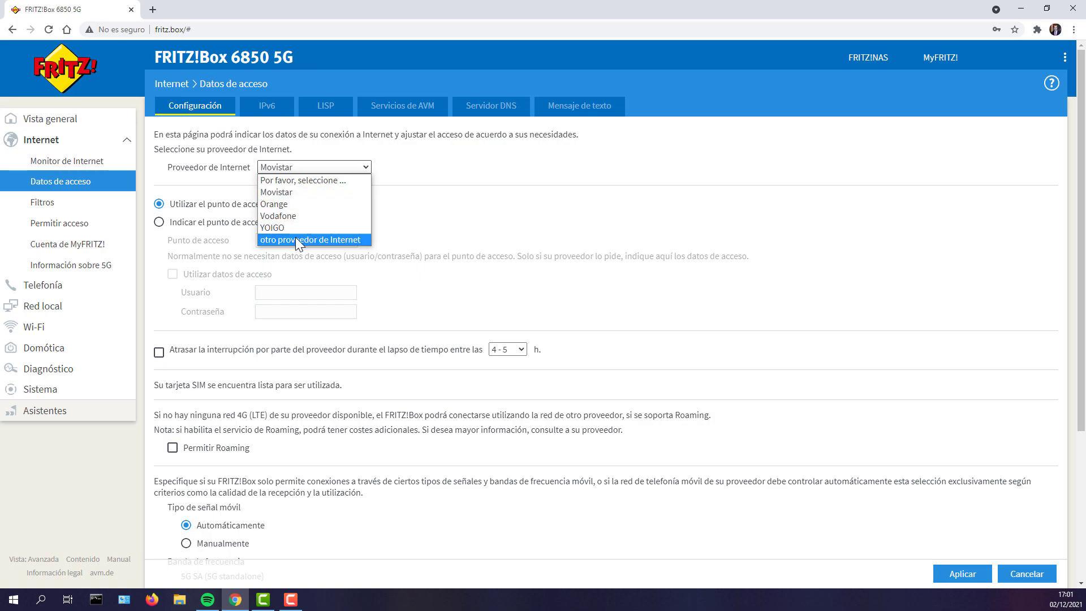
click(433, 212)
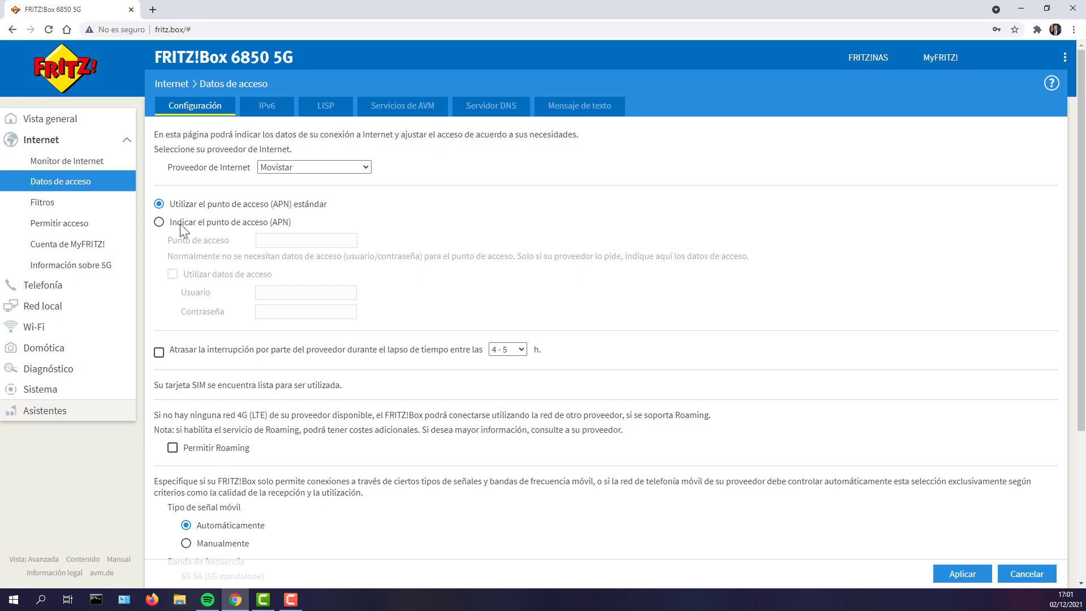
Try specifying the access point (APN) manually to view its fields, and restore the standard APN option.
scroll(251, 228, down, 1)
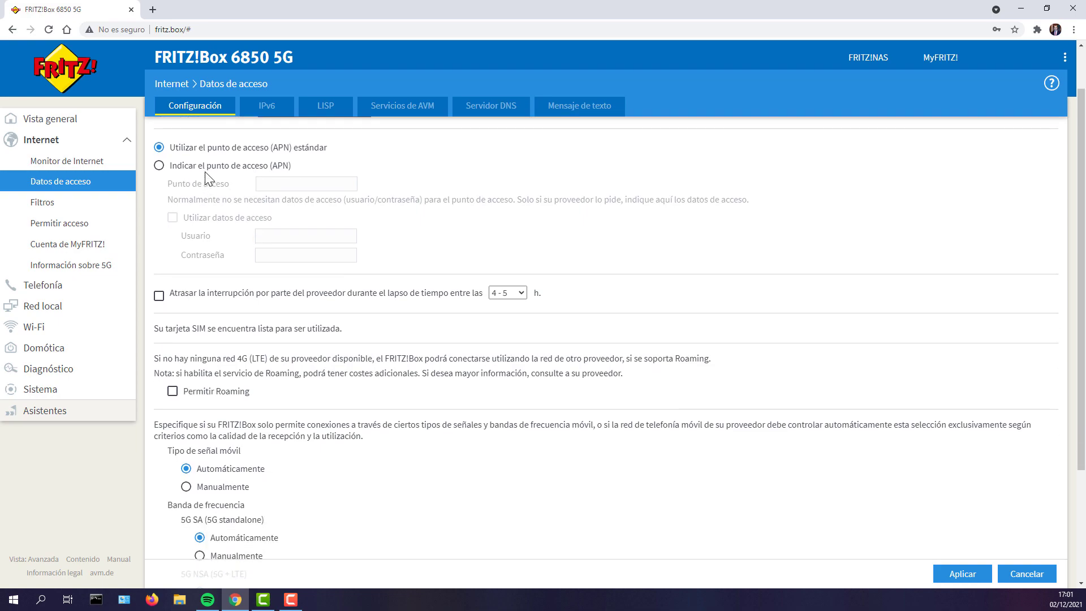
scroll(222, 170, up, 1)
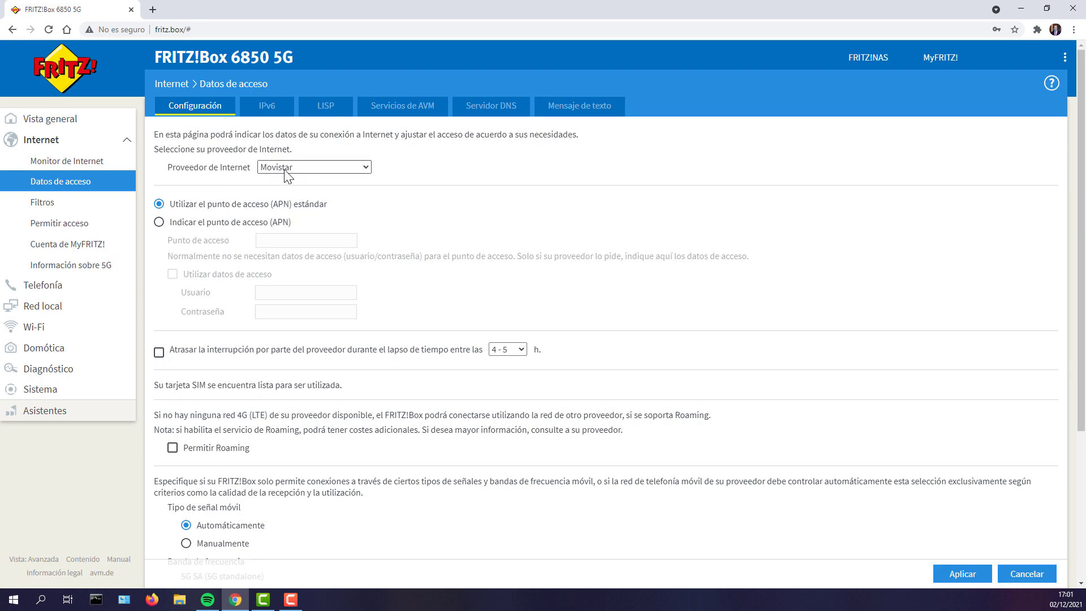
click(159, 223)
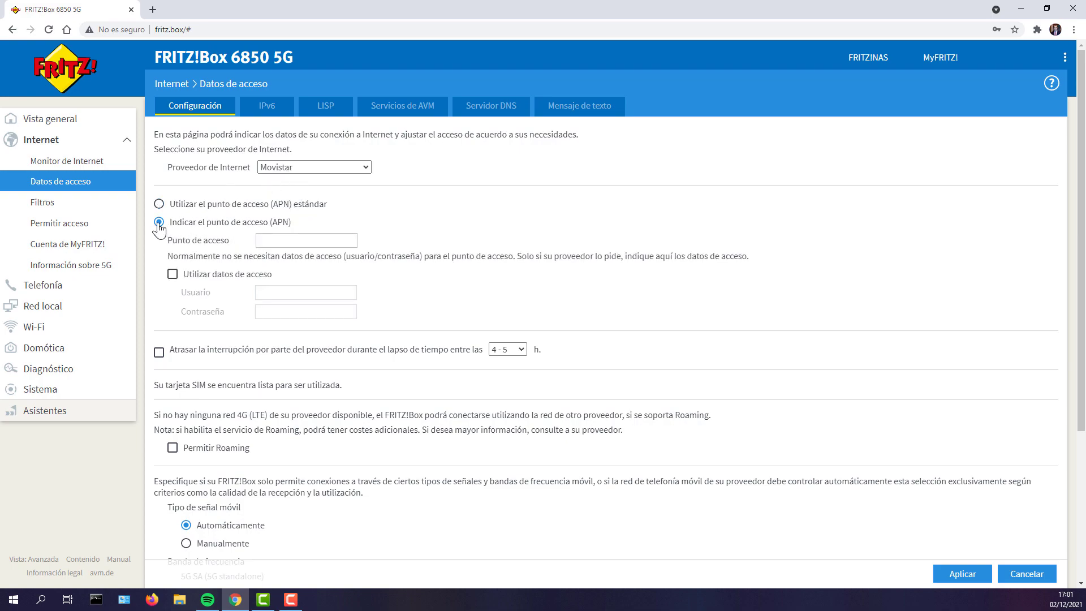
click(317, 167)
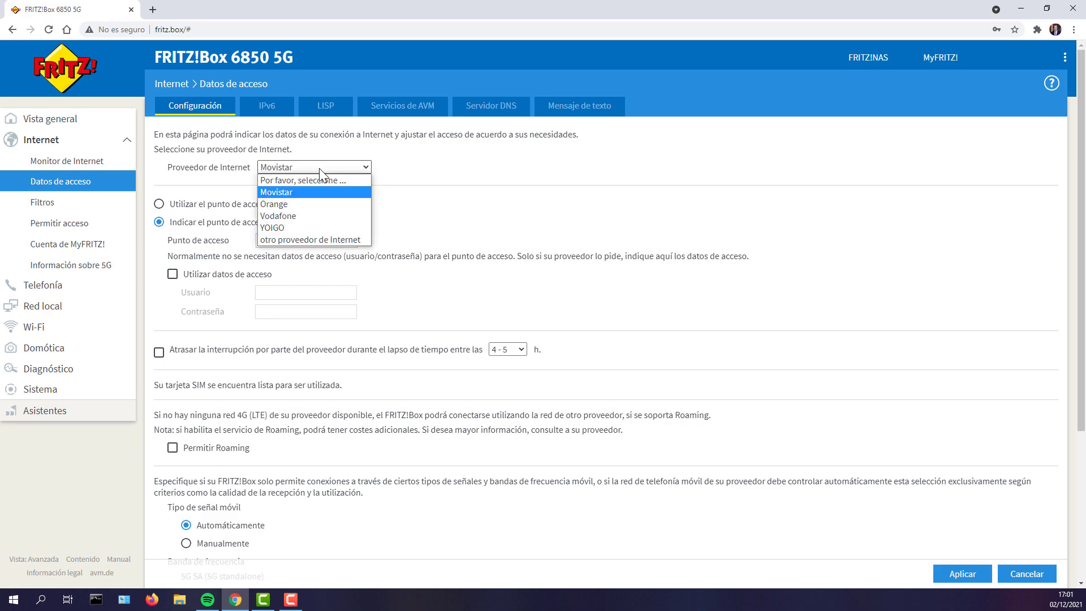
click(203, 239)
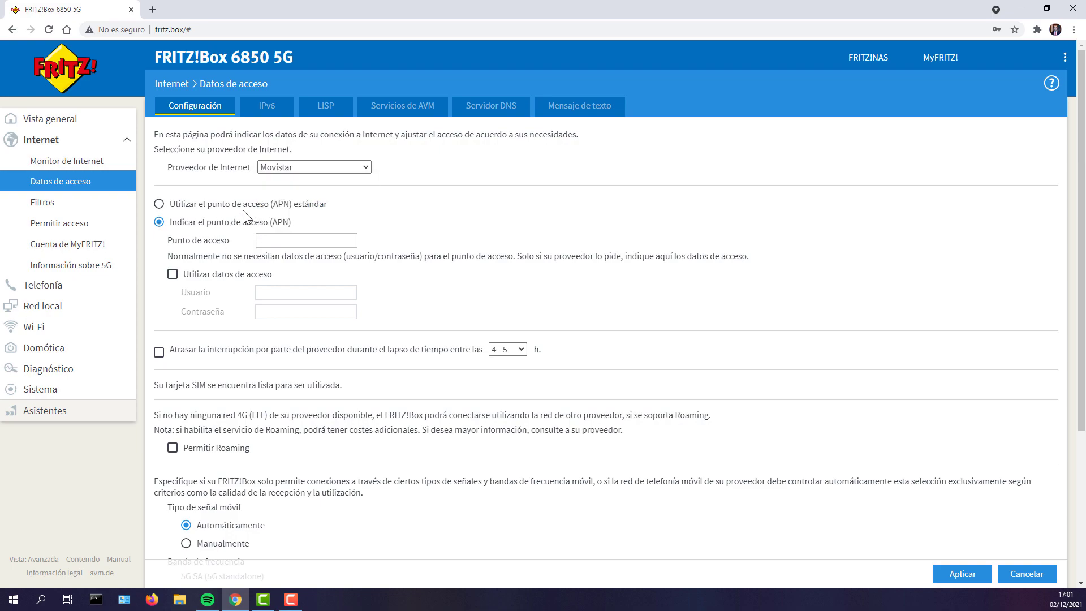
click(234, 205)
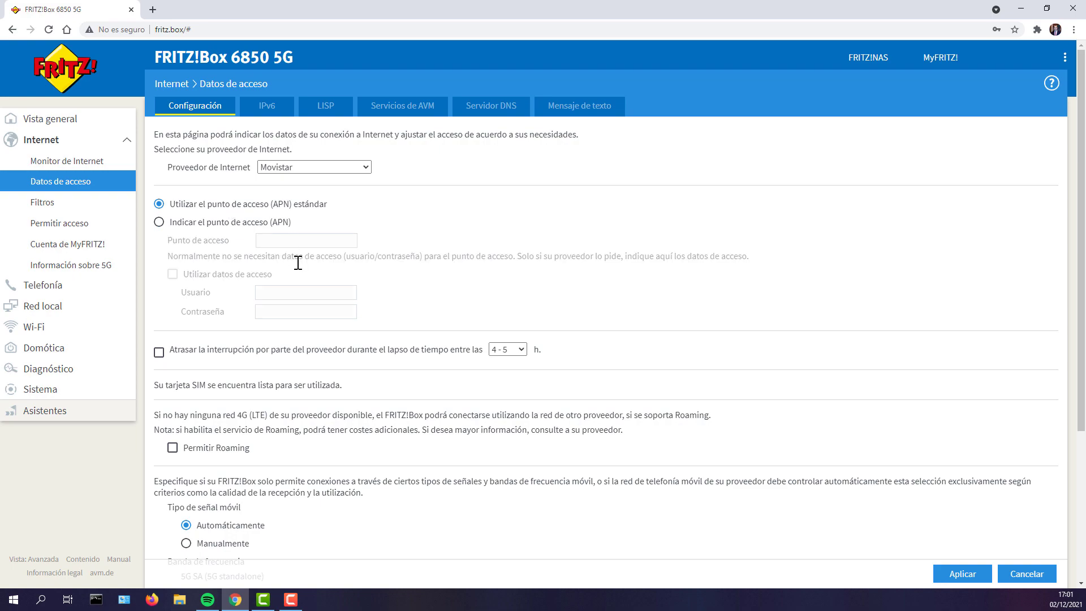
Set the mobile signal type to manual and deselect 3G (UMTS / HSPA+) and 4G (LTE).
scroll(297, 260, down, 2)
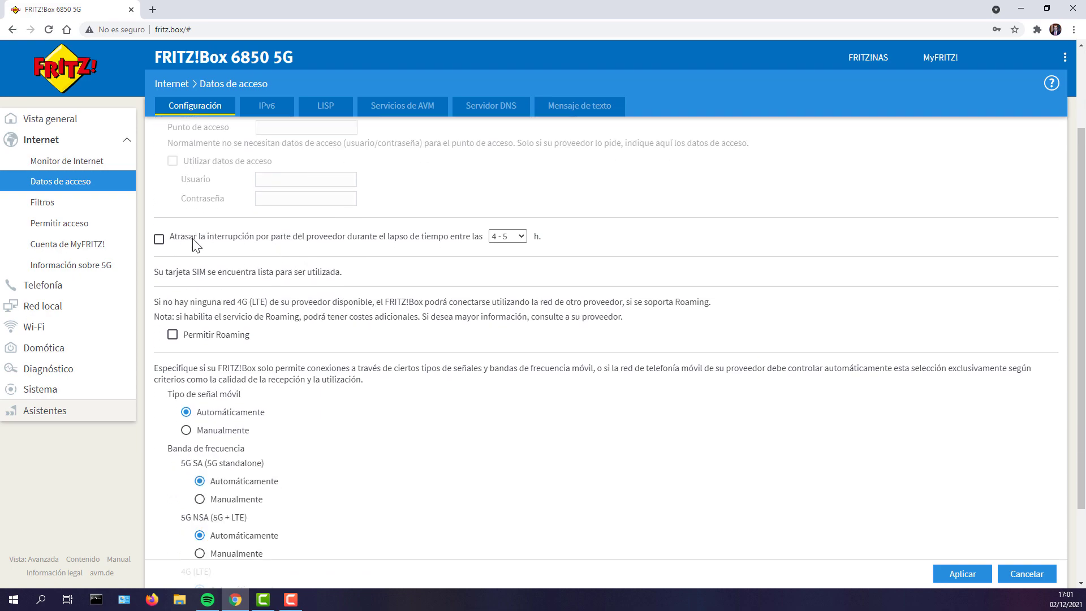
scroll(195, 245, down, 1)
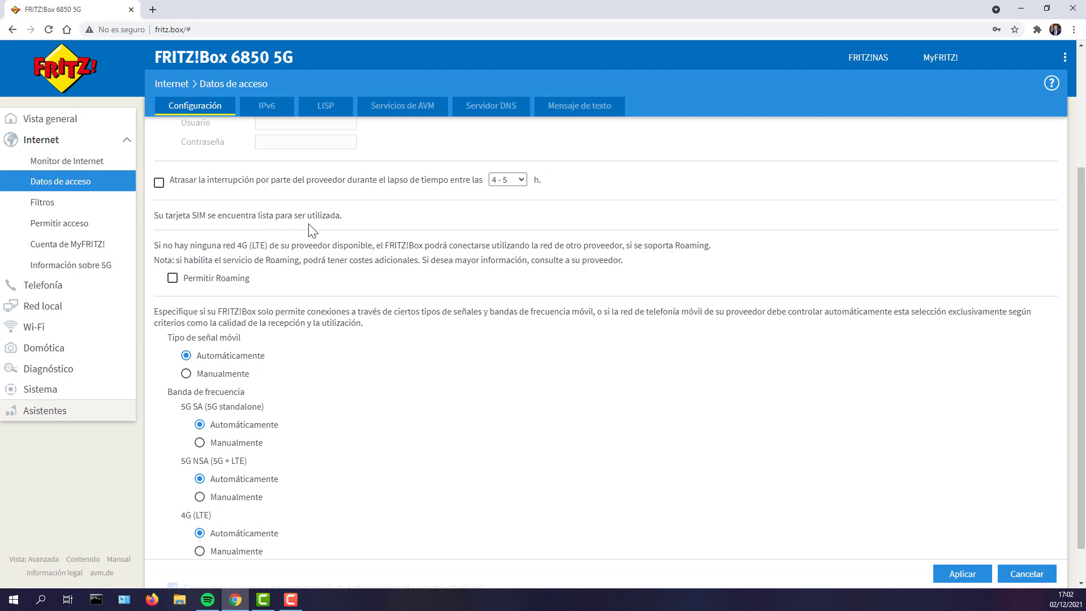
scroll(325, 215, down, 1)
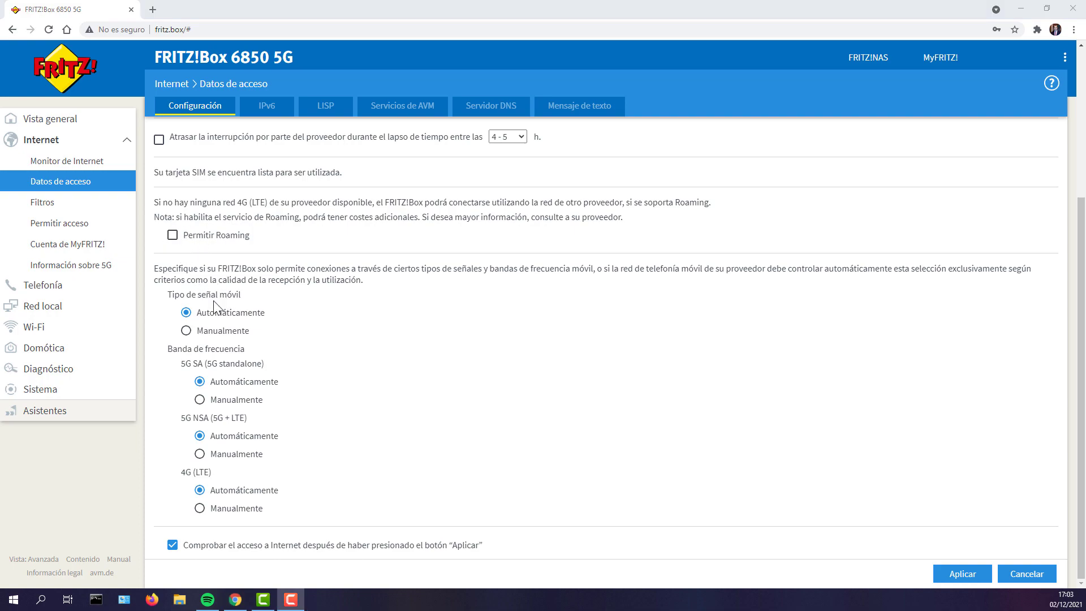
click(187, 332)
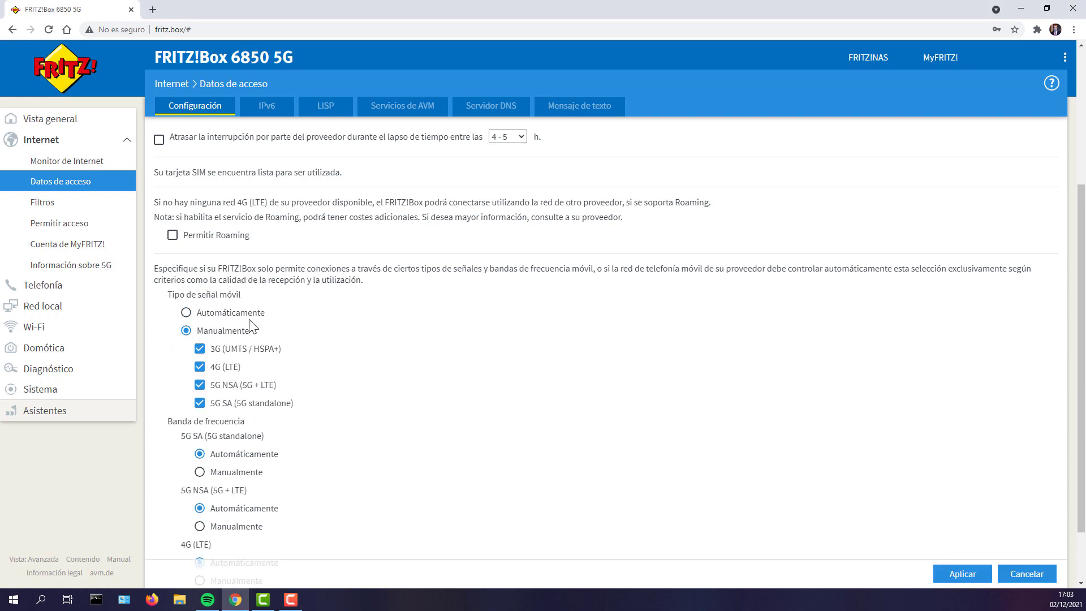
scroll(187, 280, down, 1)
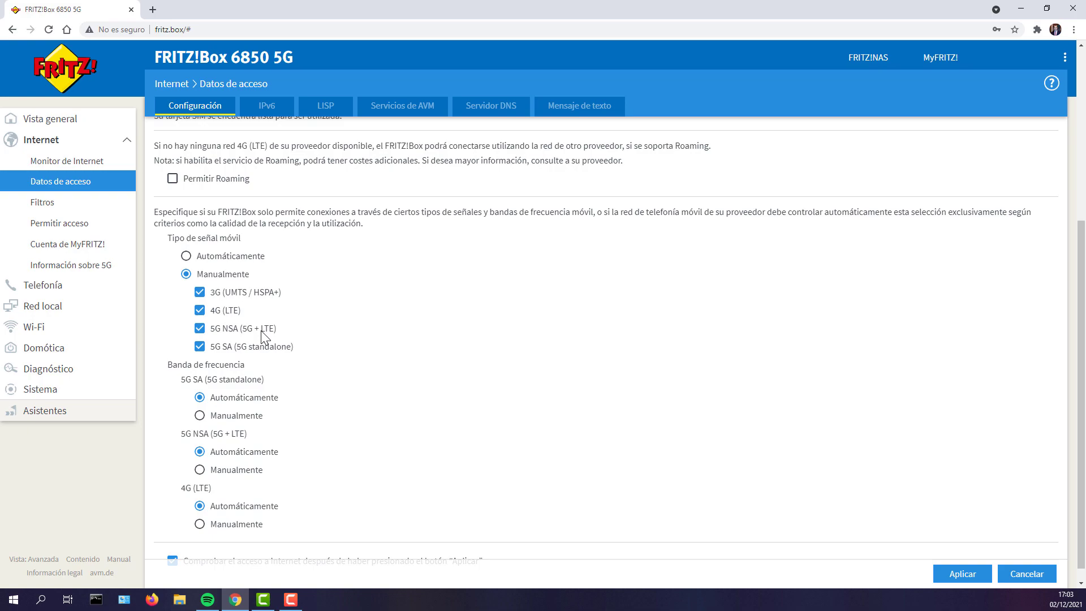
click(199, 292)
click(199, 310)
click(199, 311)
click(186, 256)
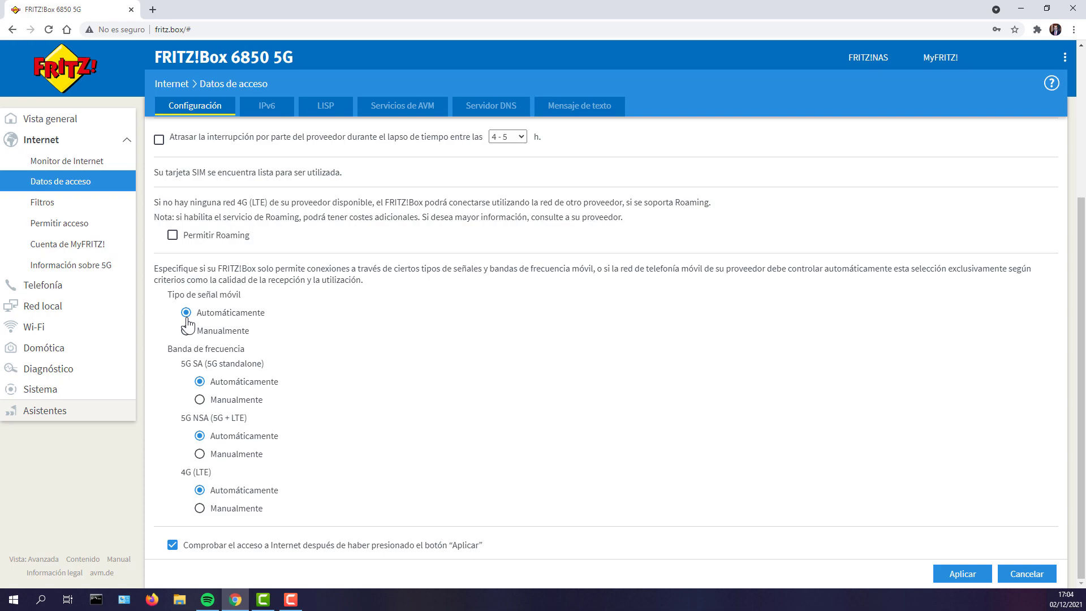
click(186, 330)
scroll(203, 328, down, 1)
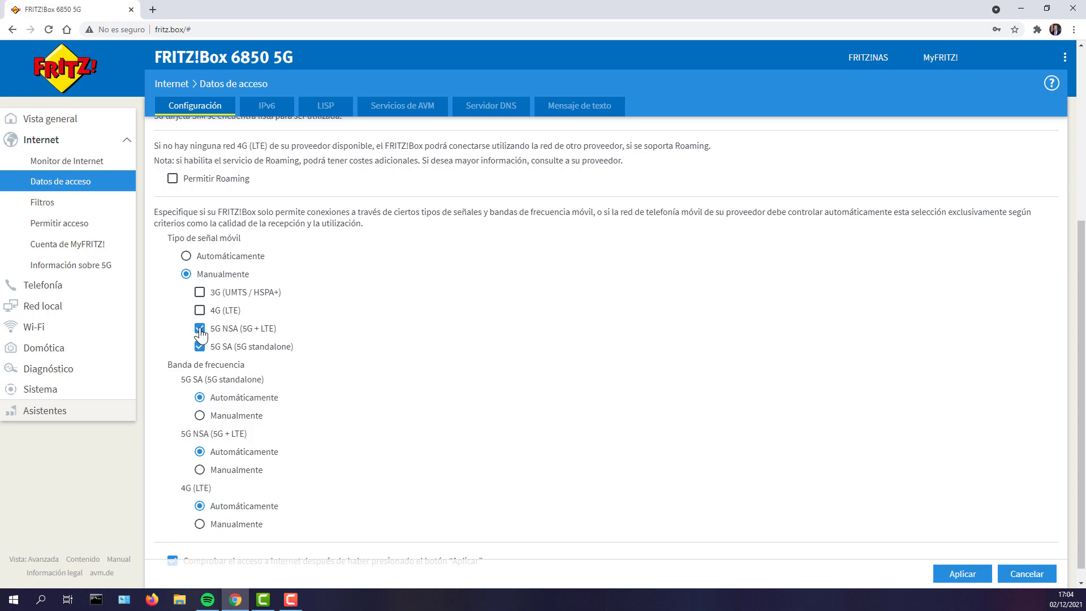
Set the 5G SA frequency bands to manual and deselect bands 5, 8, 3, 1 and 40.
scroll(225, 334, down, 1)
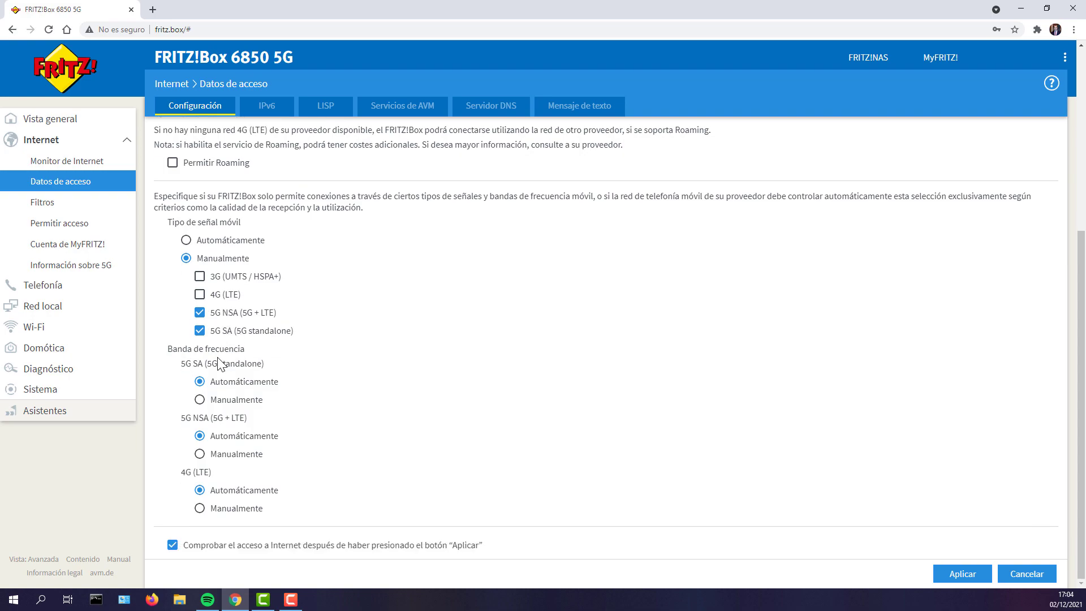
click(199, 400)
scroll(201, 277, down, 2)
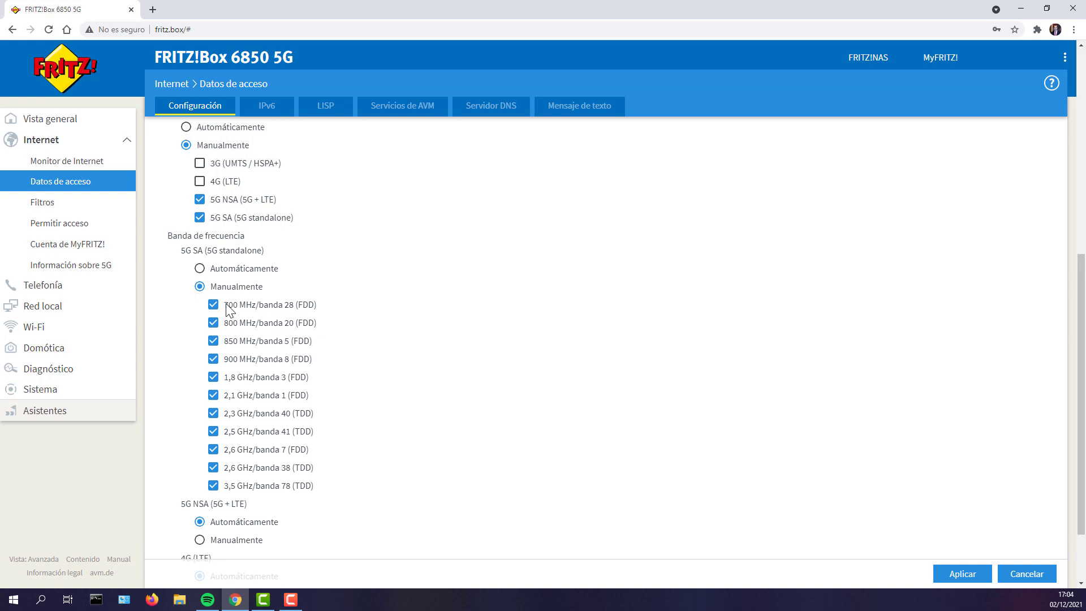
click(214, 360)
click(214, 378)
click(213, 394)
click(213, 412)
scroll(222, 391, down, 2)
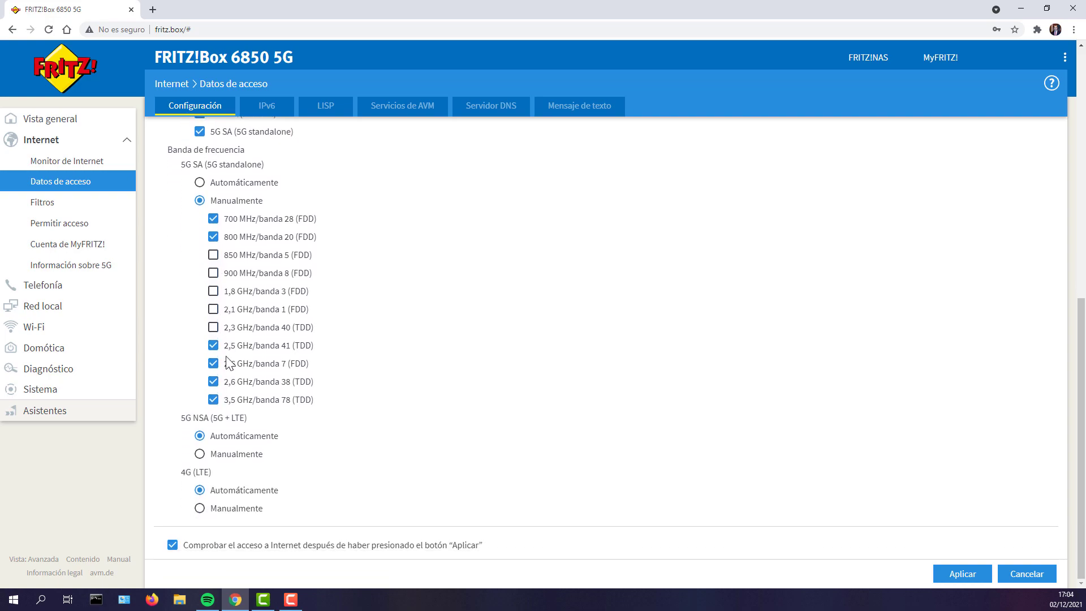
Set the 5G NSA (5G + LTE) and 4G (LTE) frequency bands to manual selection.
click(200, 454)
scroll(208, 436, down, 3)
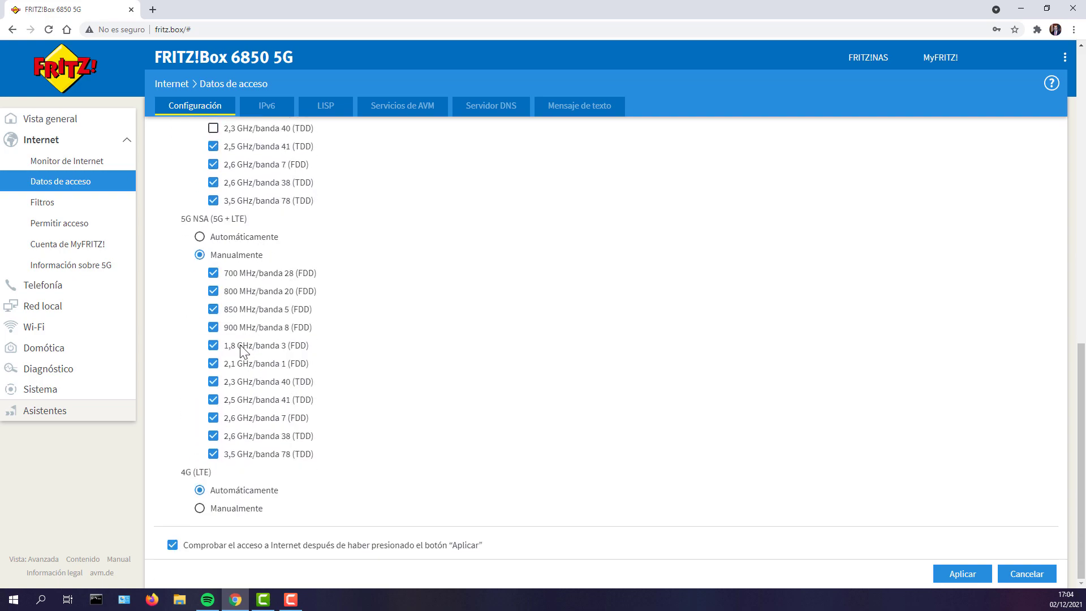
click(199, 508)
scroll(218, 460, down, 4)
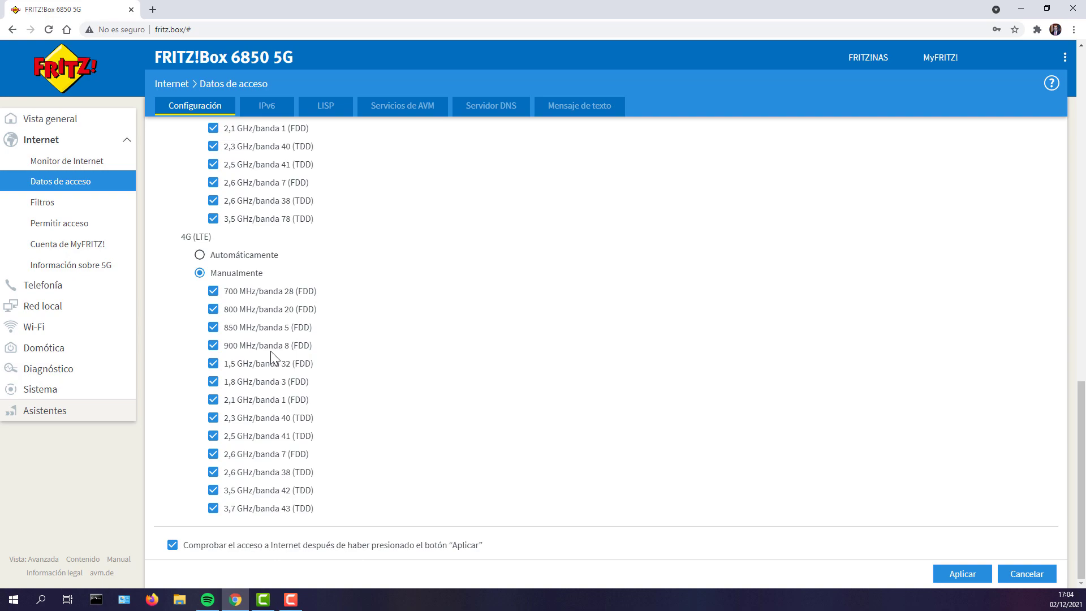
Review the mobile access configuration, discard its unsaved changes and open the IPv6 settings.
scroll(286, 368, up, 10)
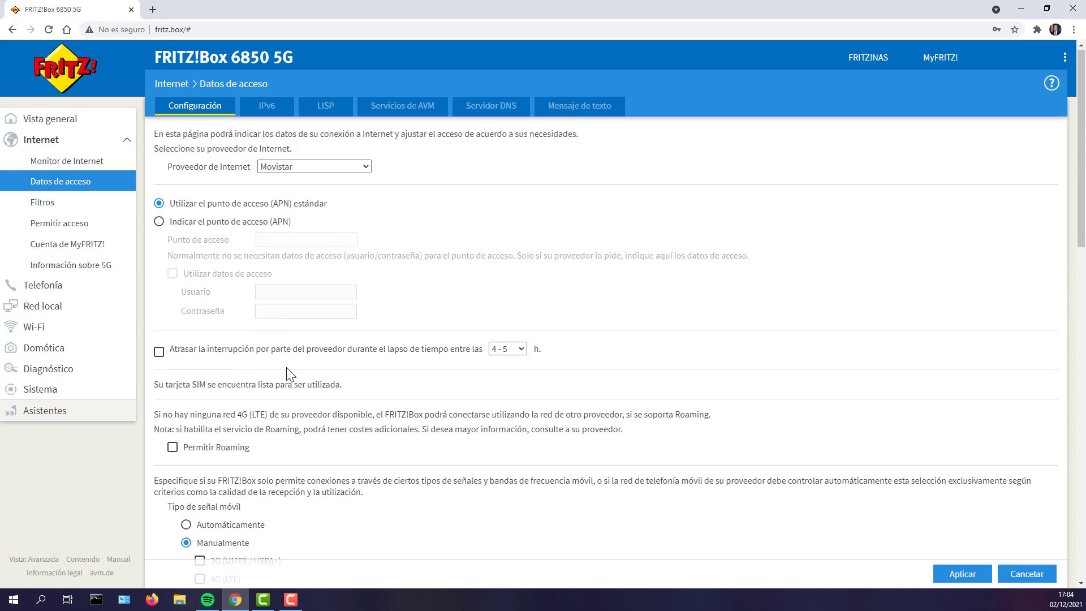
scroll(287, 367, down, 10)
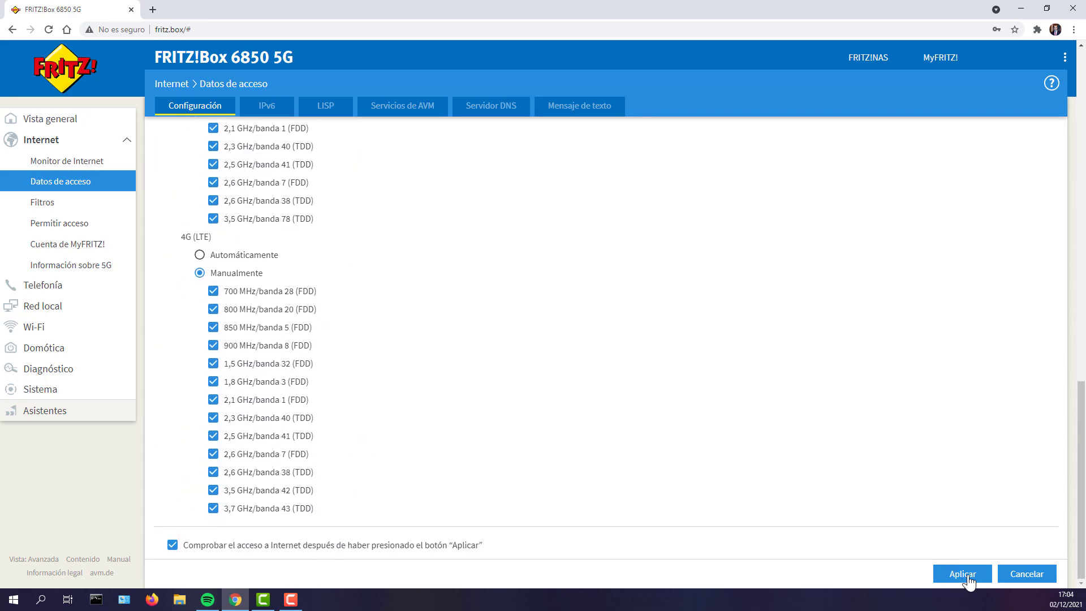
click(264, 106)
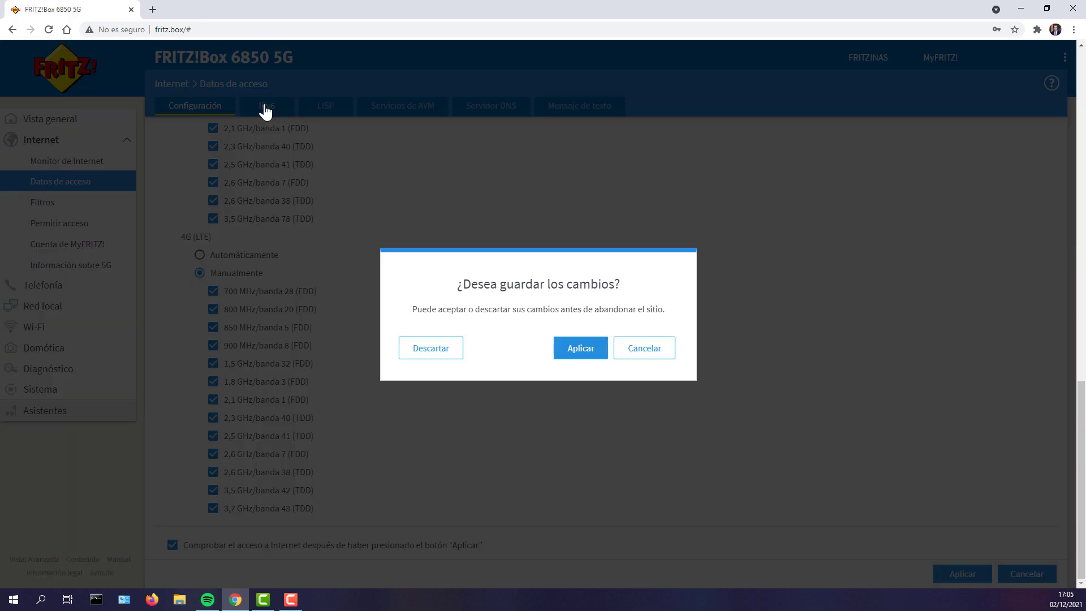
click(436, 353)
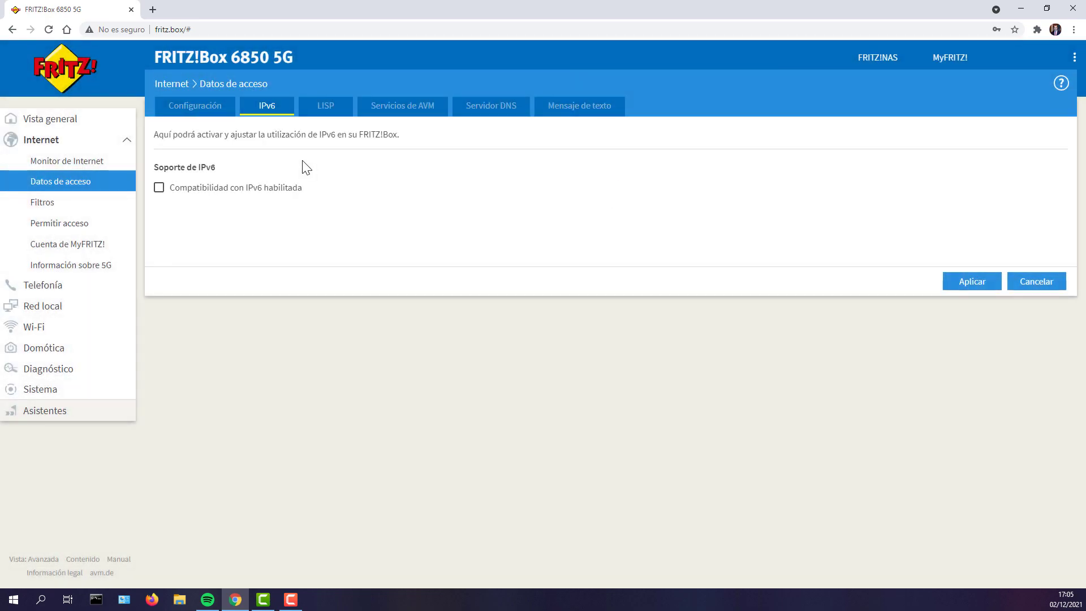
Try enabling IPv6 support to view its options, disable it again and open the LISP settings, discarding the changes.
click(249, 189)
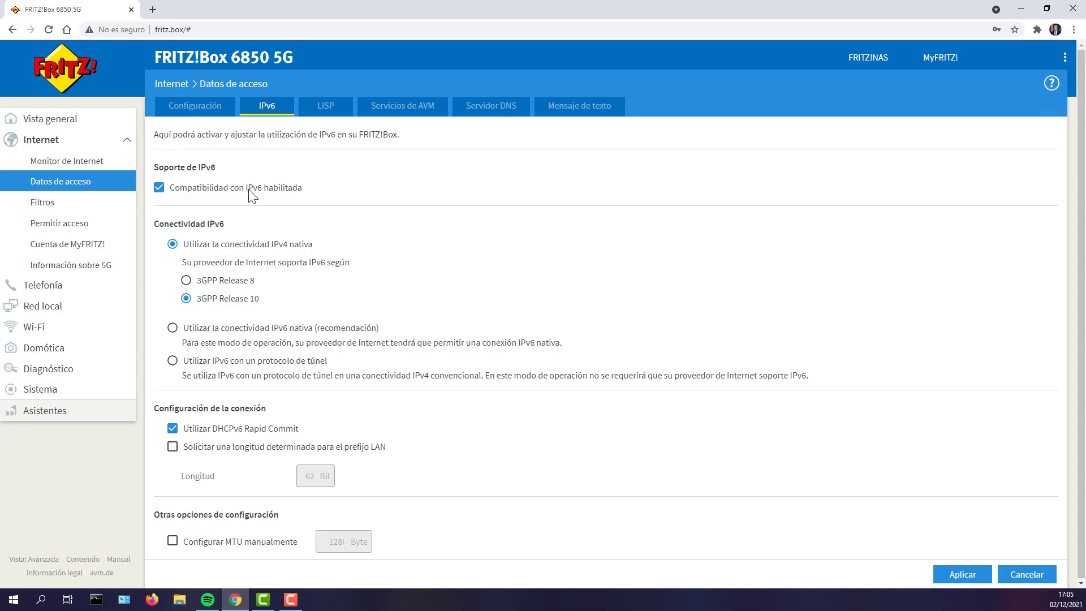
click(249, 188)
click(324, 109)
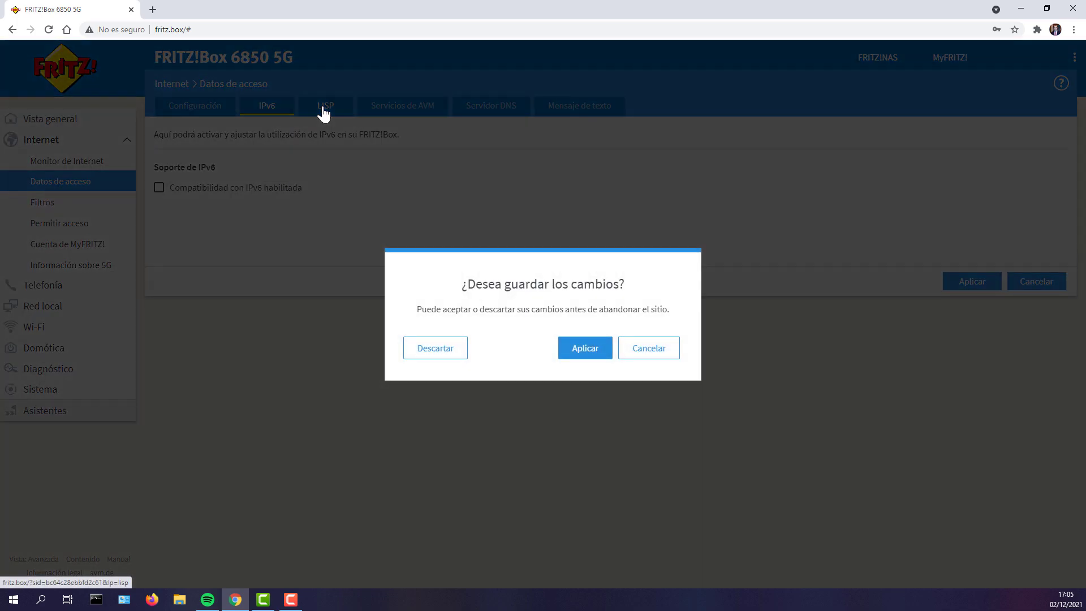
click(449, 350)
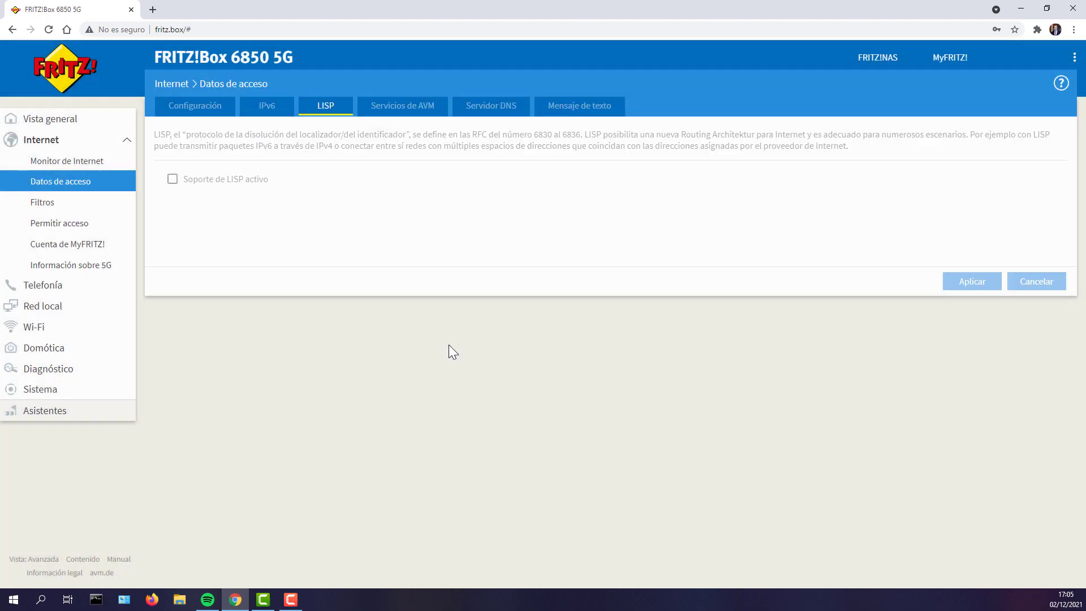
Open the AVM services and DNS server settings, try enabling DNS over TLS to view its options, and disable it again.
click(405, 112)
click(490, 114)
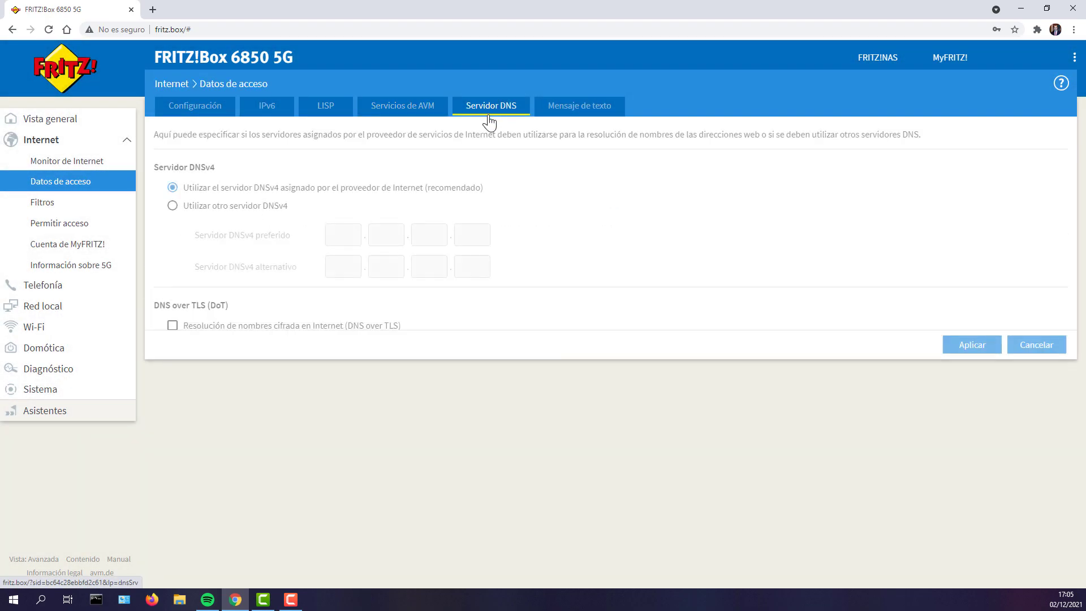
click(172, 326)
scroll(244, 345, down, 3)
scroll(245, 345, down, 1)
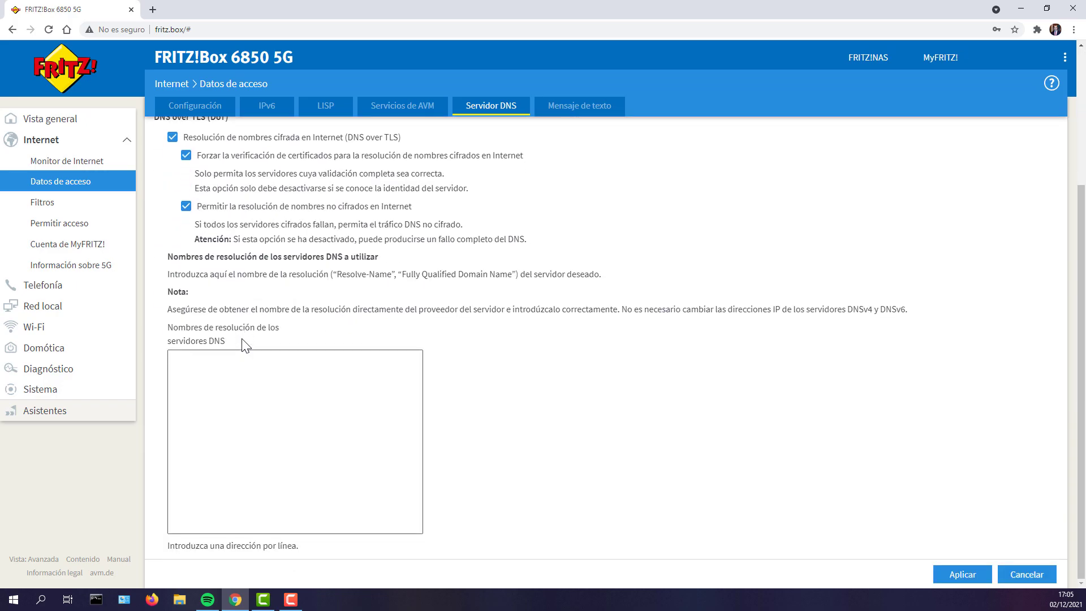
scroll(226, 342, up, 3)
click(172, 325)
Open the text messages page, discarding the DNS changes, and view the new message form without sending anything.
click(574, 113)
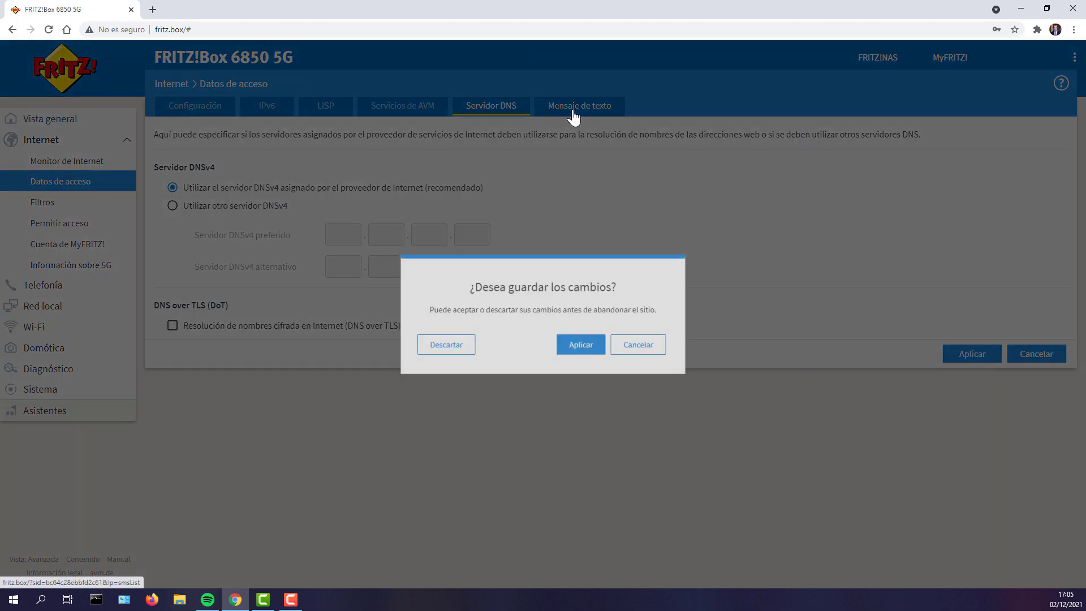
click(435, 346)
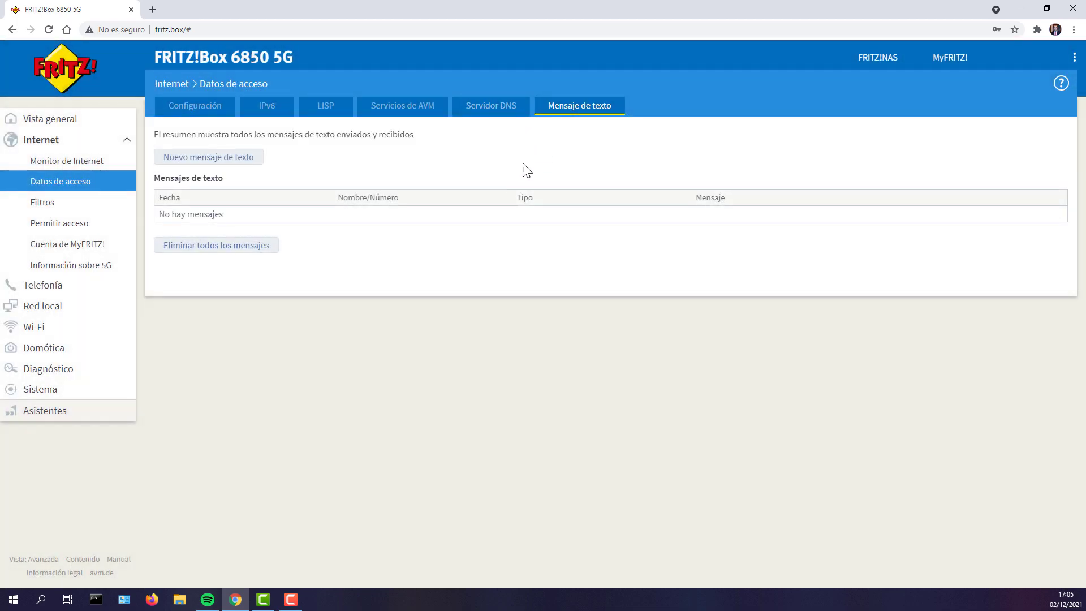
click(211, 162)
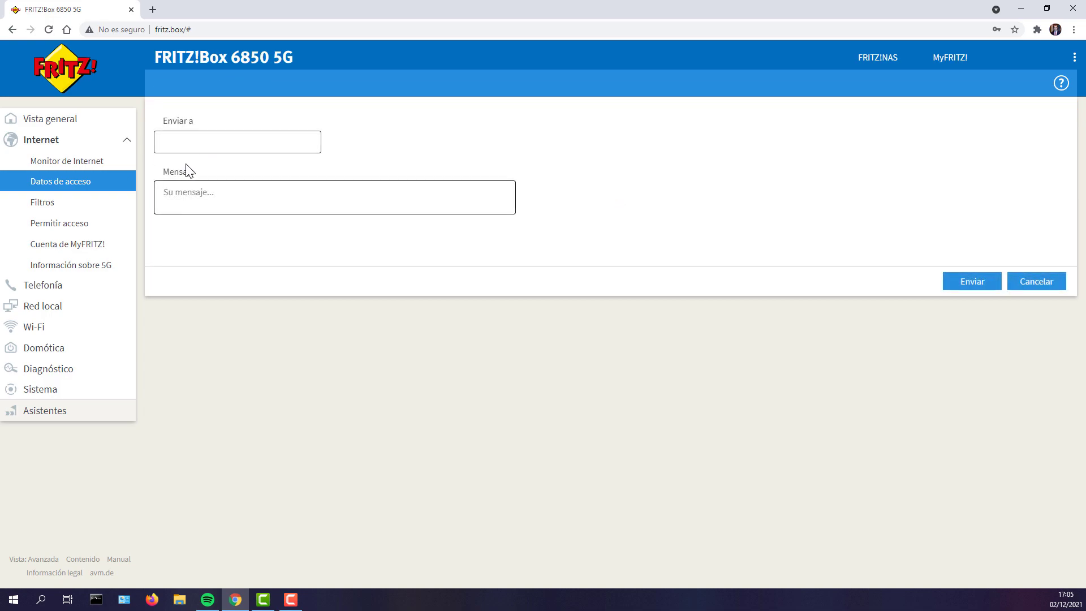
click(1021, 283)
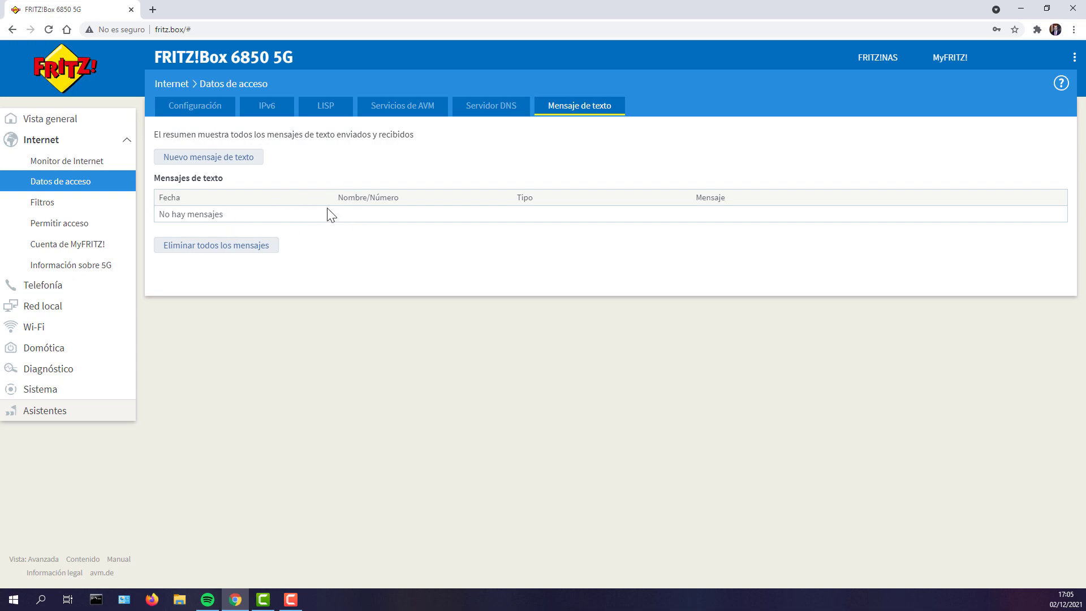
Review the parental control filters and the access permission settings for port forwarding, FRITZ!Box services, DynDNS and VPN.
click(49, 209)
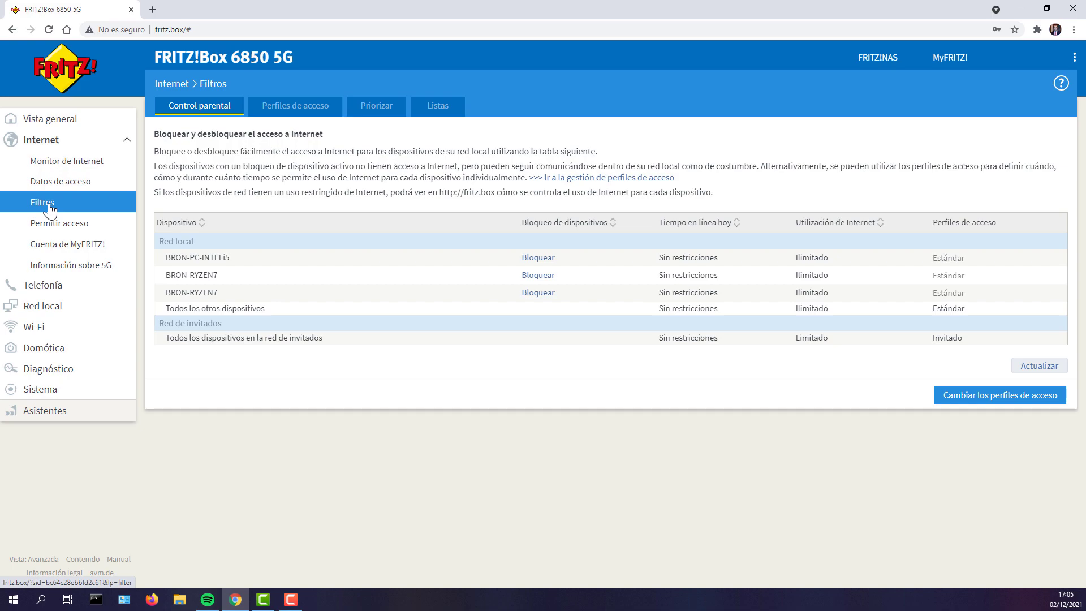
click(57, 229)
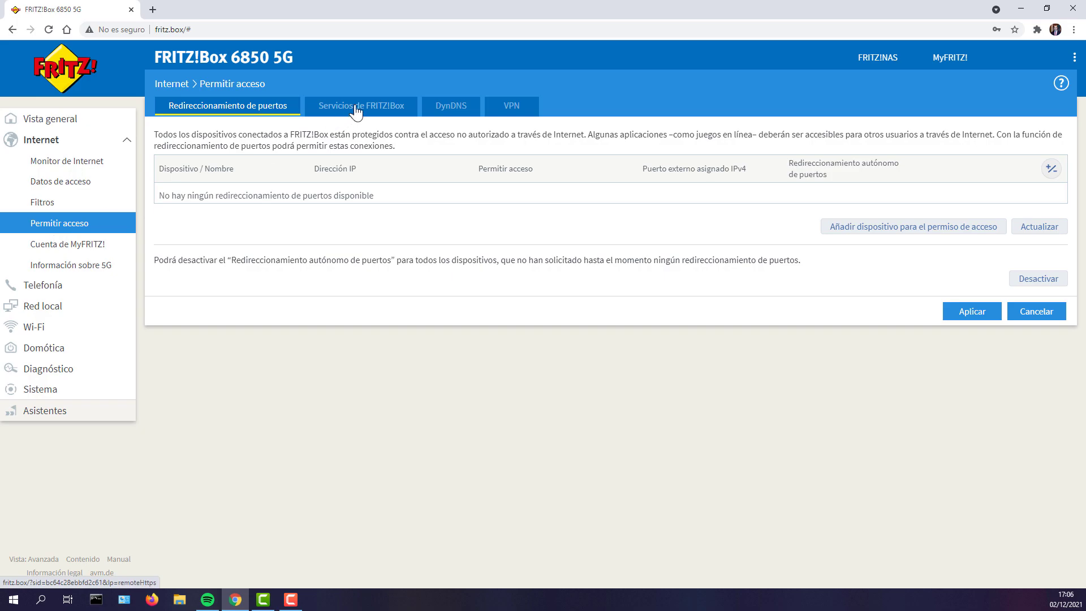
click(375, 109)
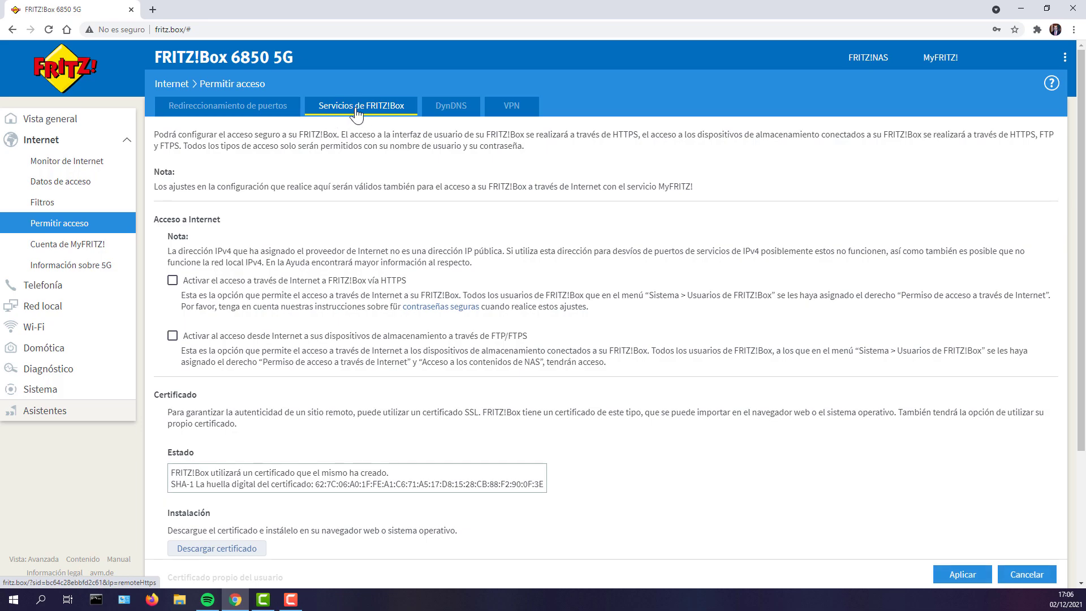
click(453, 111)
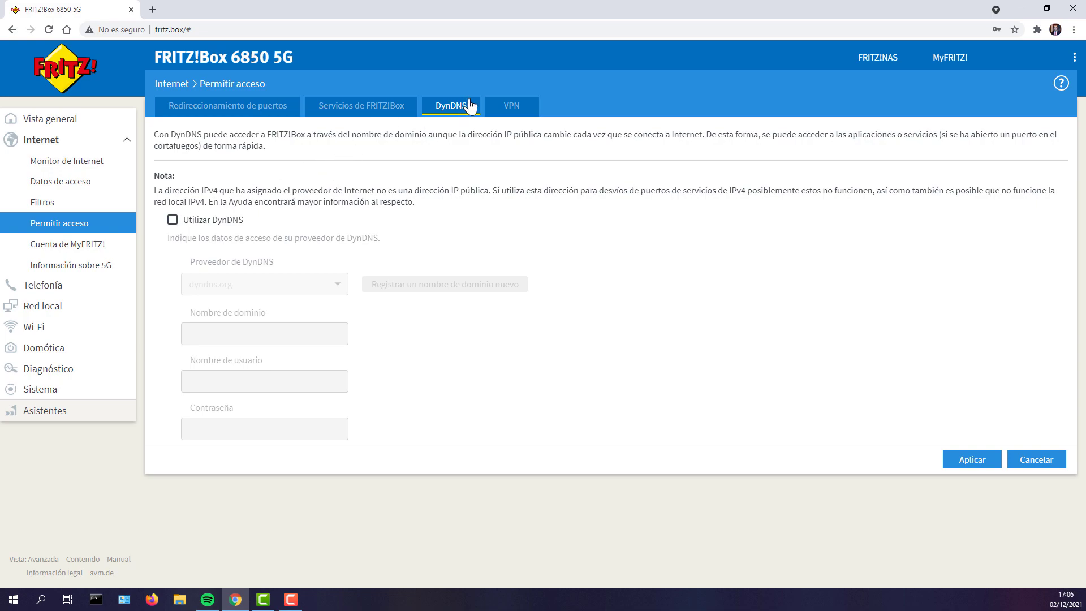
click(503, 109)
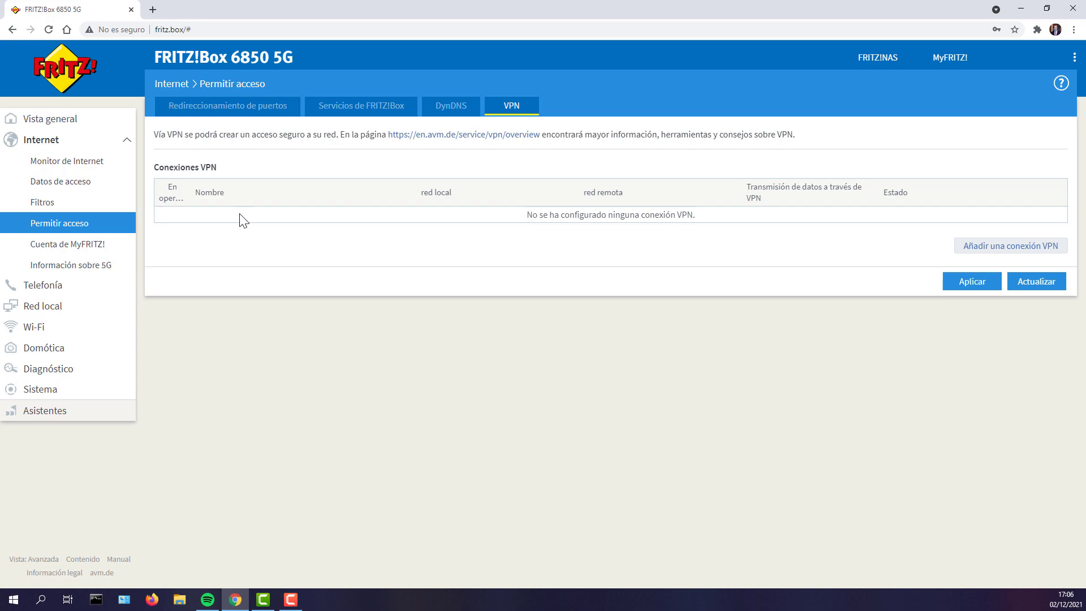
View the MyFRITZ! account registration and examine the 5G information overview, including the base station's mobile signal type.
click(97, 244)
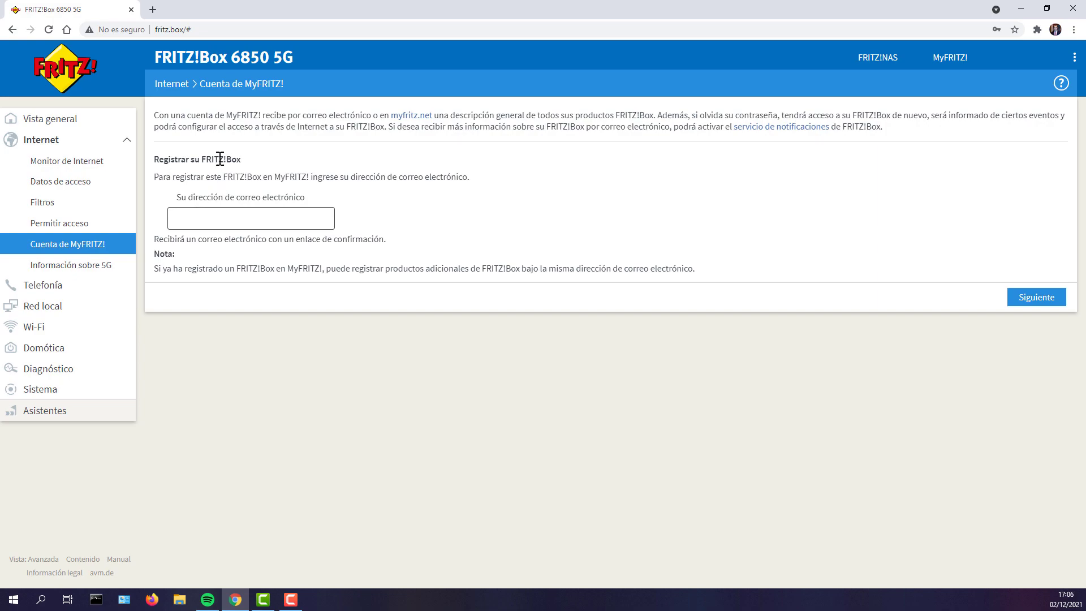
click(108, 265)
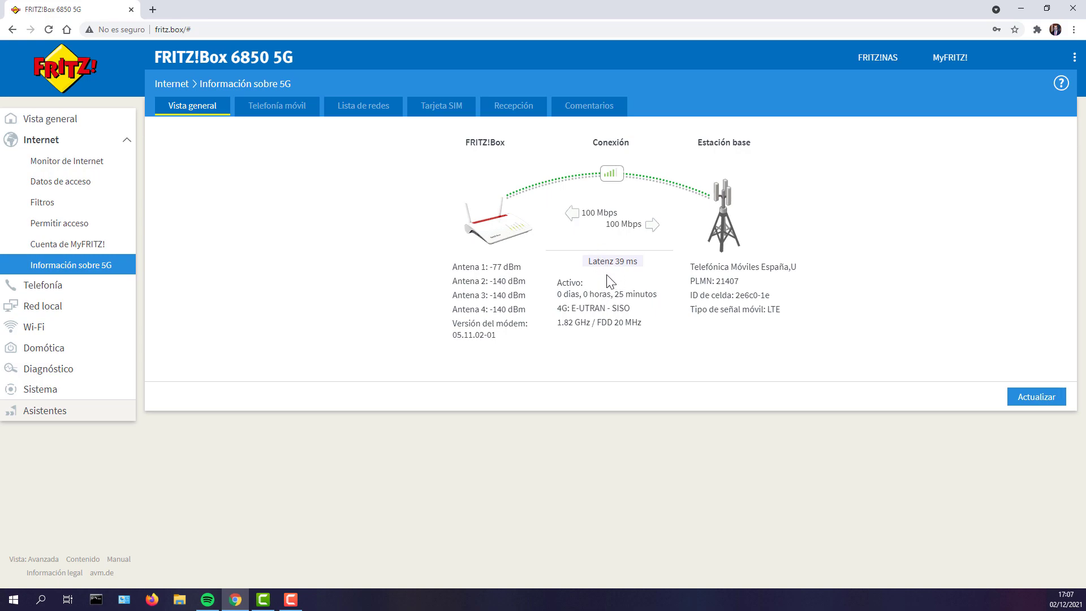
drag(693, 315, 788, 310)
click(793, 320)
Examine the mobile telephony details, covering the IMEI, antenna signal values, connection, transmission cell and active connections.
click(288, 109)
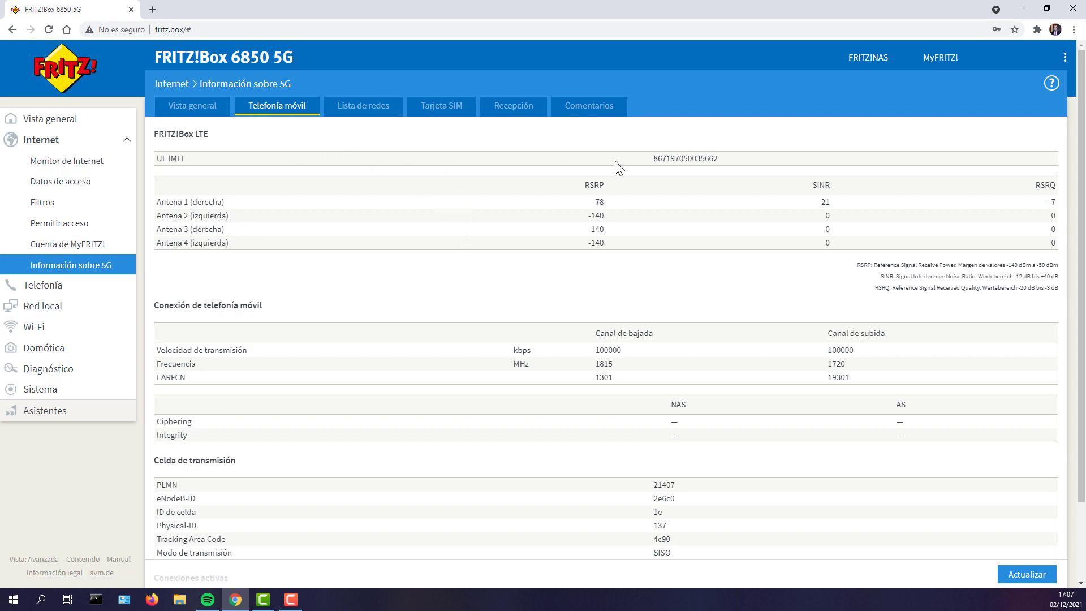
double_click(714, 161)
click(516, 265)
scroll(513, 266, down, 3)
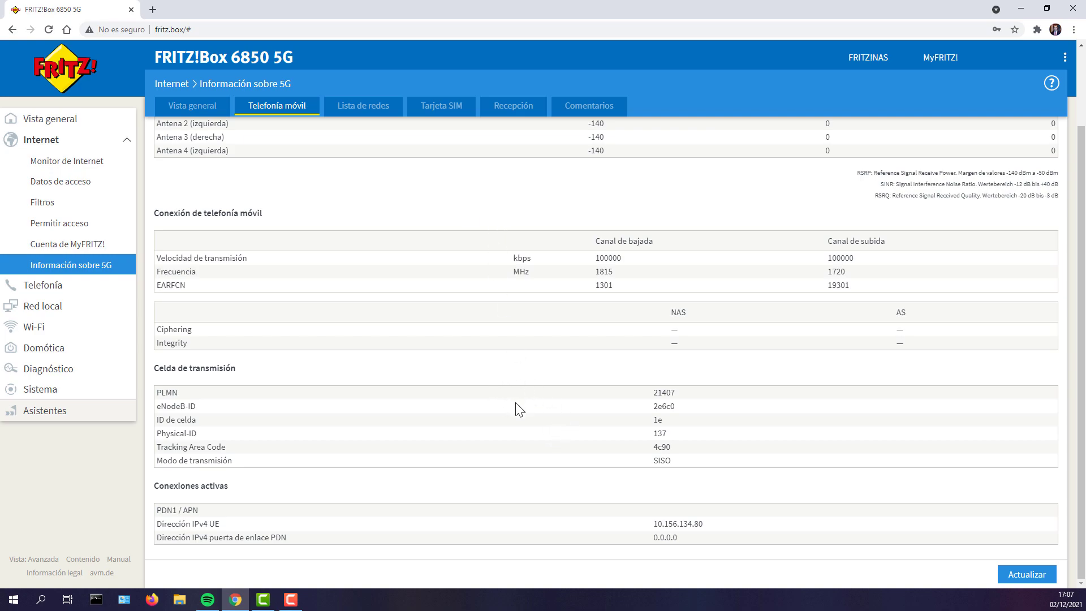
drag(167, 524, 215, 523)
click(264, 525)
scroll(308, 495, up, 2)
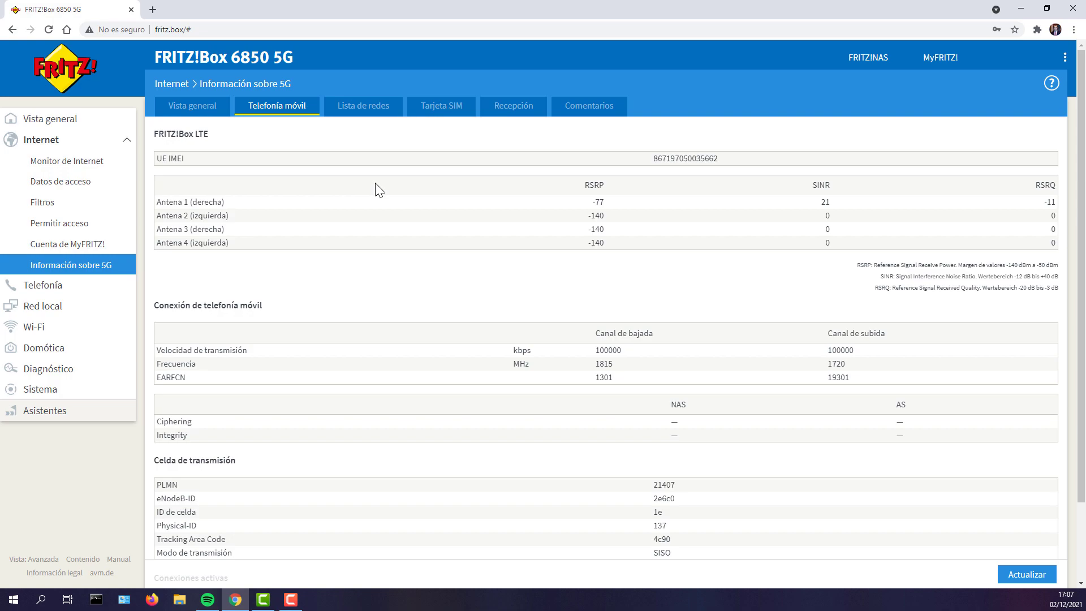
Check the list of surrounding mobile networks and refresh it, accepting the temporary interruption of the Internet connection.
click(356, 115)
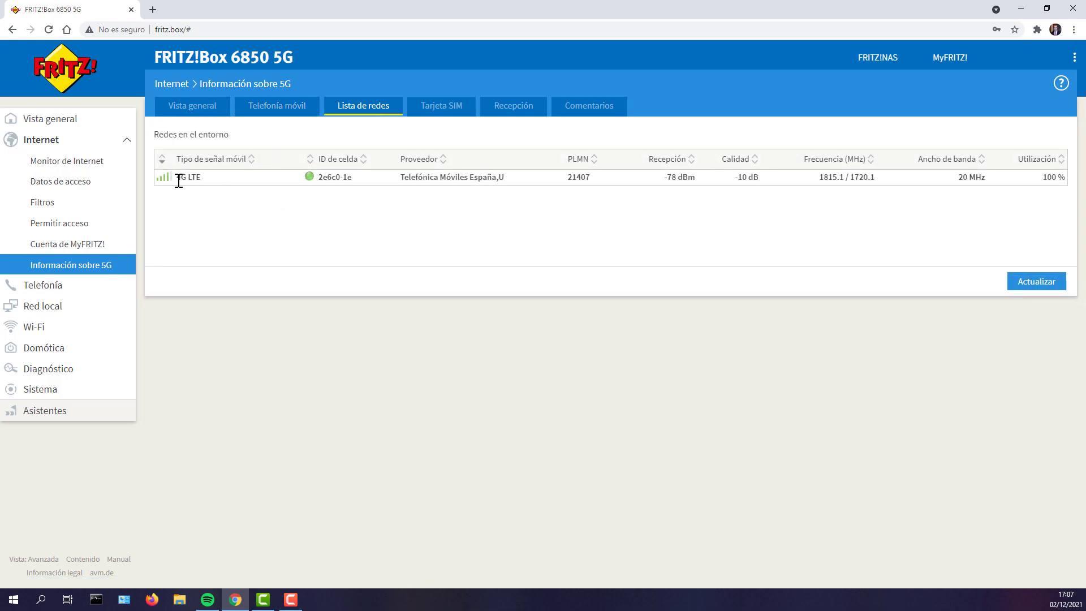
drag(179, 180, 263, 188)
click(1038, 290)
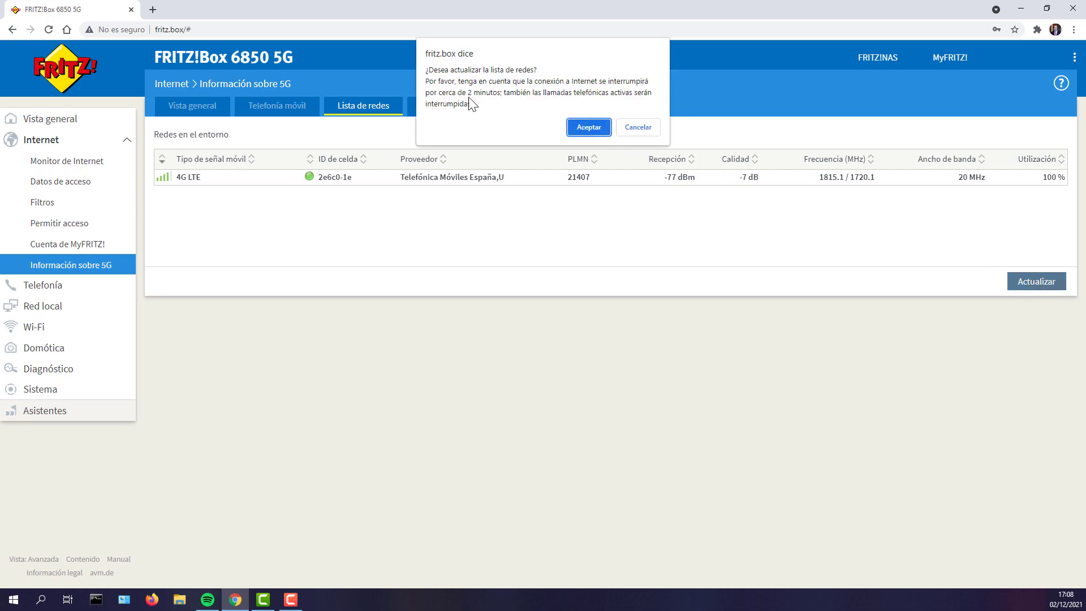
click(590, 127)
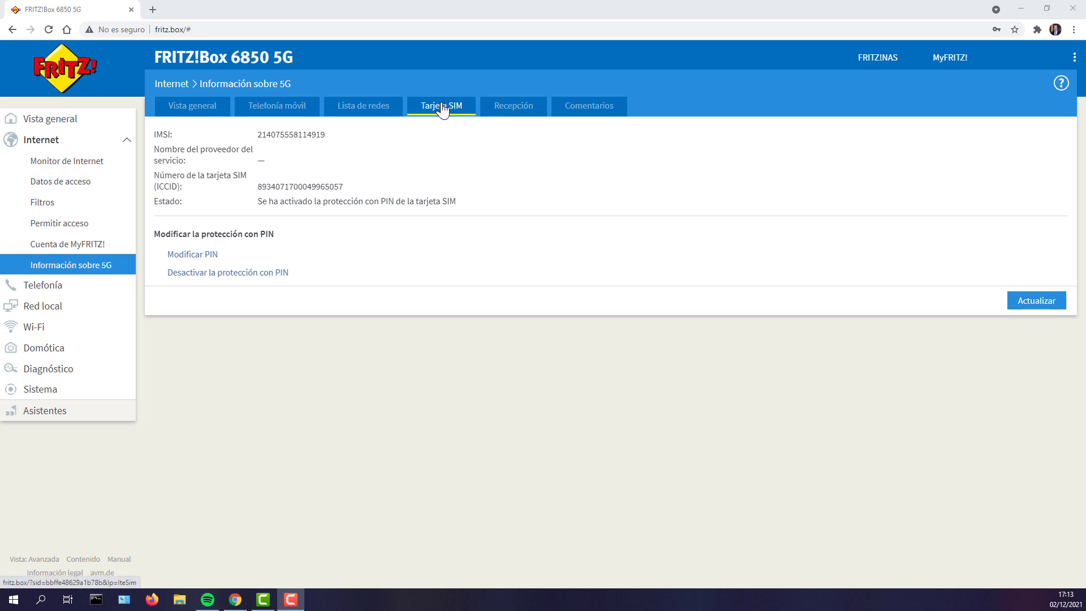
Examine the SIM card's IMSI, ICCID and PIN protection details, and open the form for changing the PIN.
drag(188, 133, 366, 146)
click(283, 164)
drag(240, 187, 332, 193)
click(356, 189)
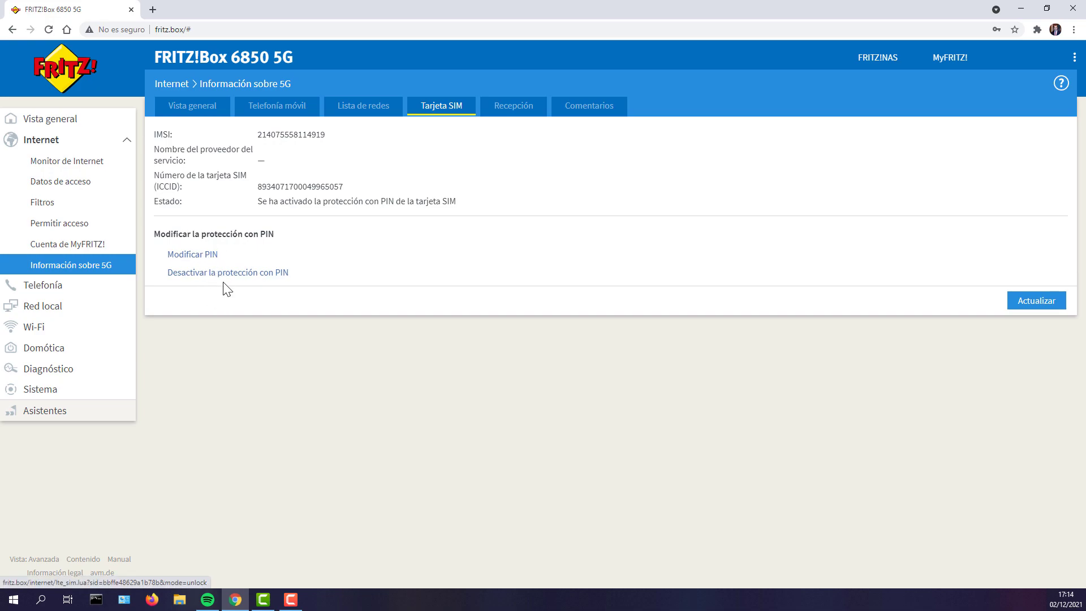
click(198, 256)
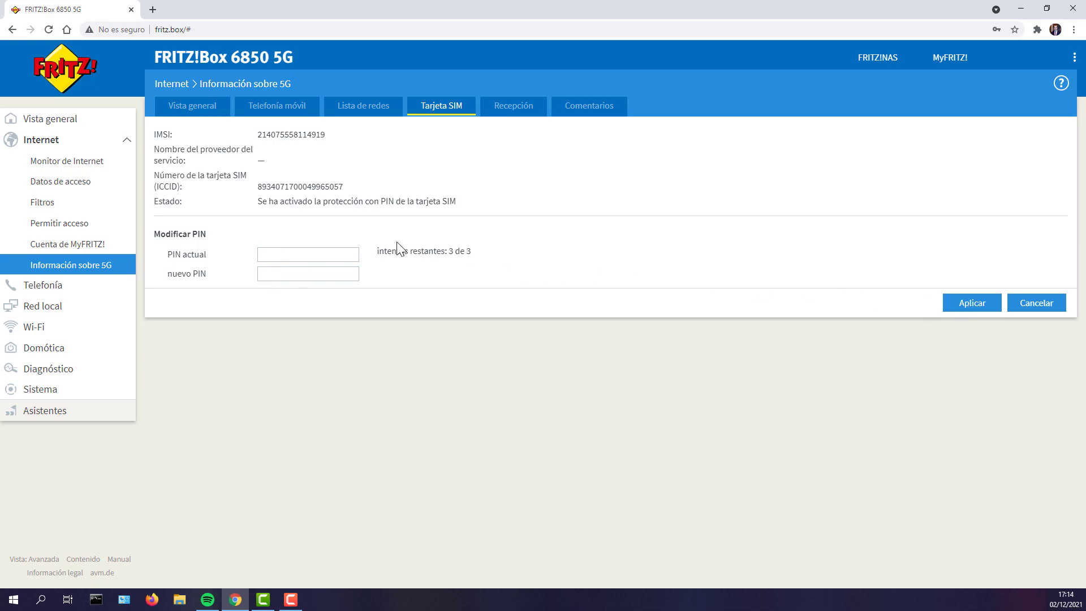
Examine the antenna signal strengths in the reception alignment aid, focusing on antenna 2.
click(513, 111)
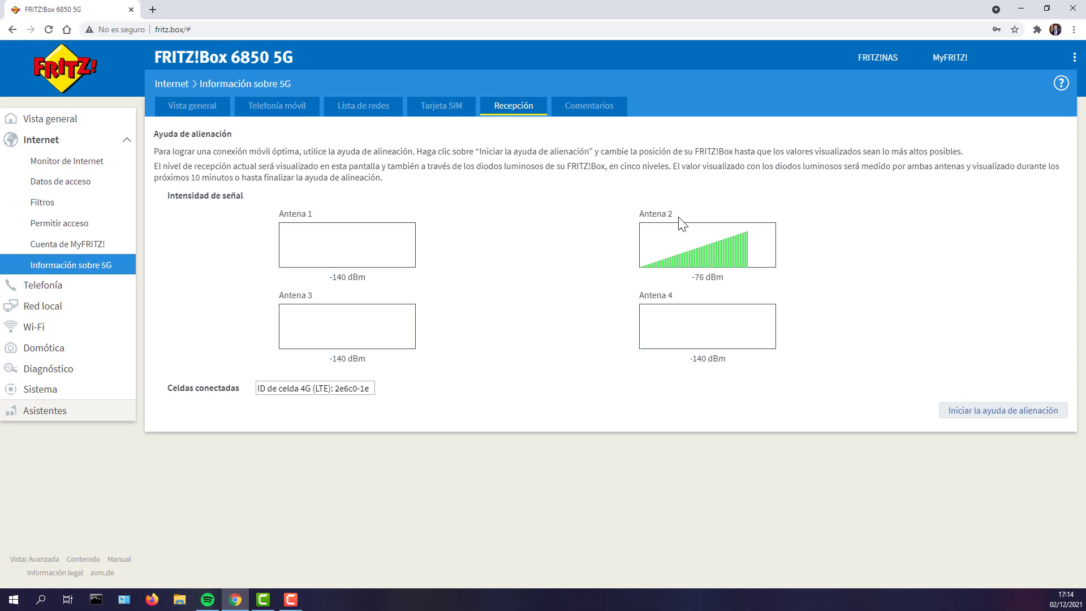
drag(639, 213, 709, 212)
drag(732, 285, 687, 279)
click(741, 282)
View the feedback form for the 4G (LTE) connection and the telephony call list.
click(594, 110)
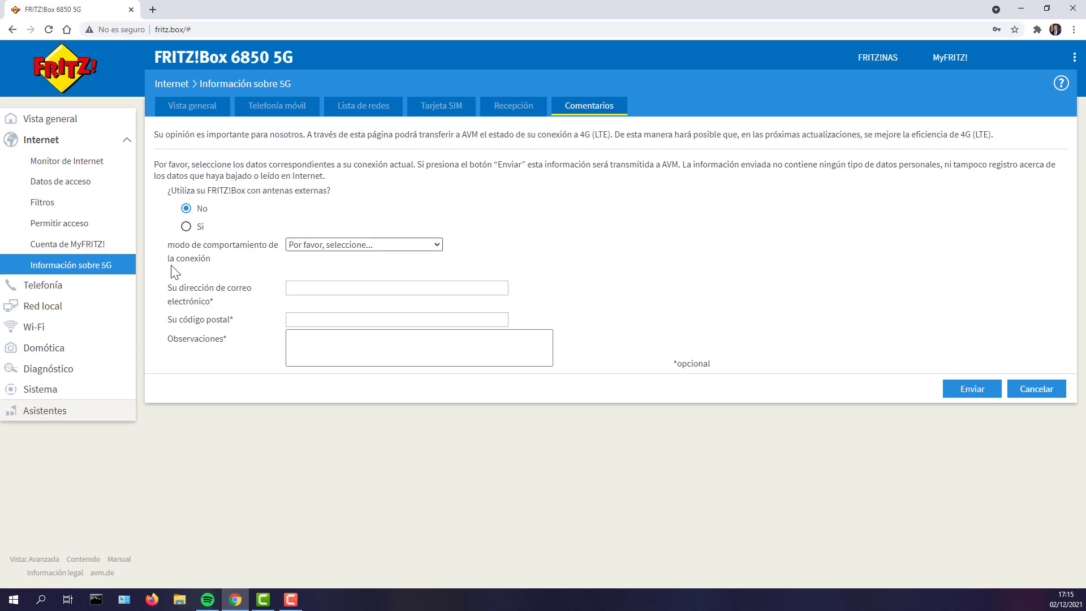
click(62, 285)
click(65, 182)
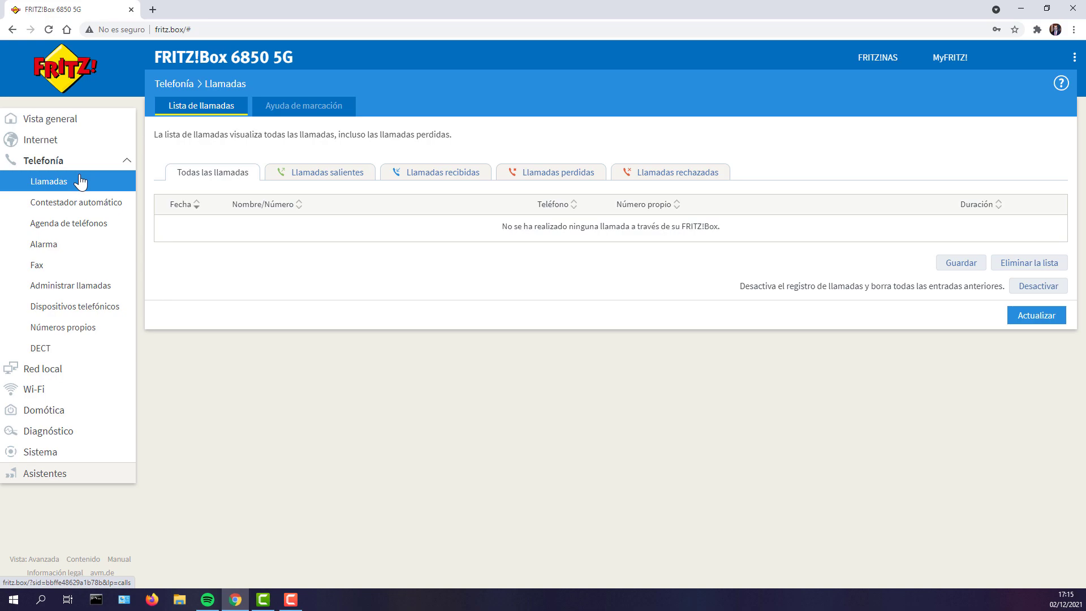
Review the local network's Mesh overview and the USB / memory page's NAS and network sharing settings.
click(57, 370)
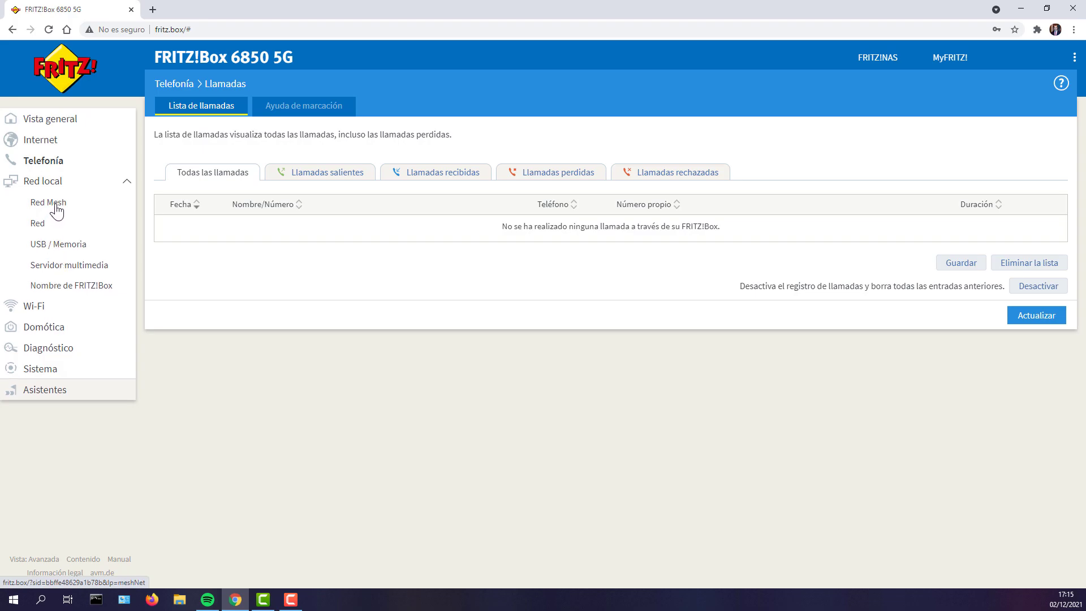
click(57, 210)
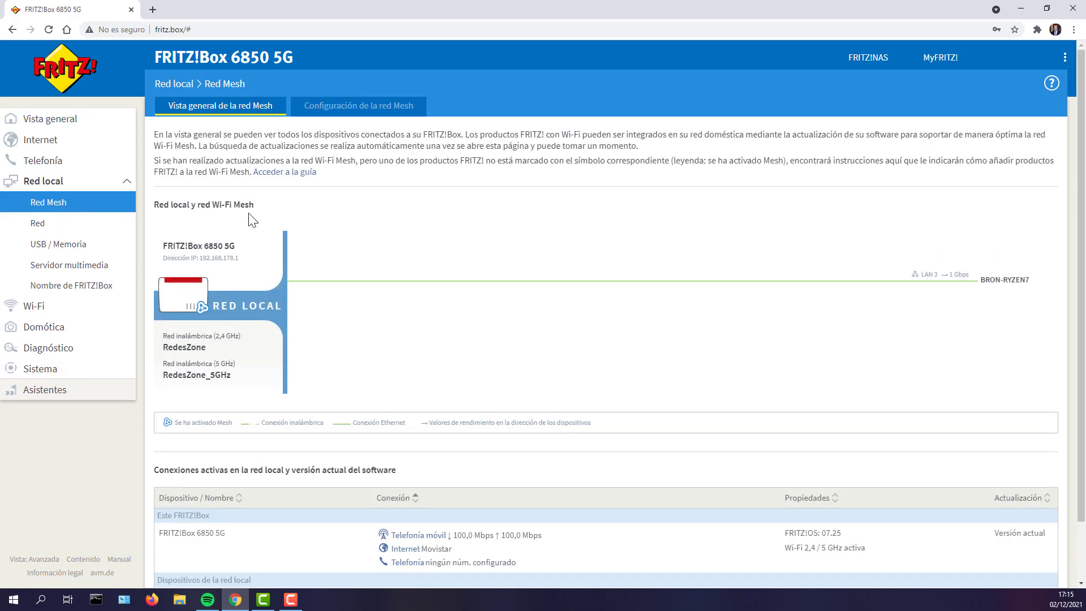
click(71, 248)
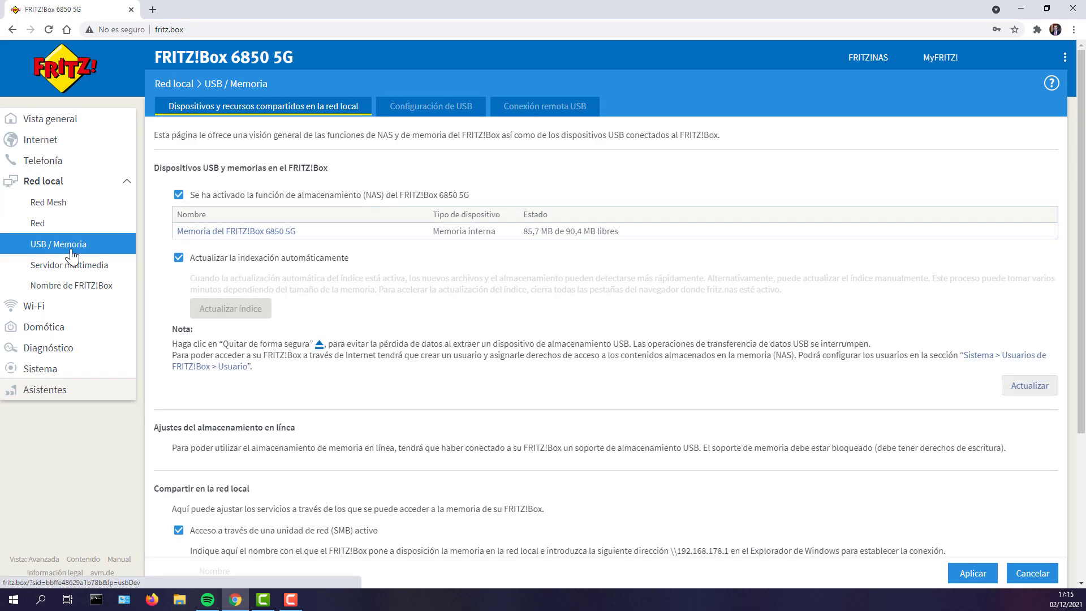
scroll(352, 291, down, 4)
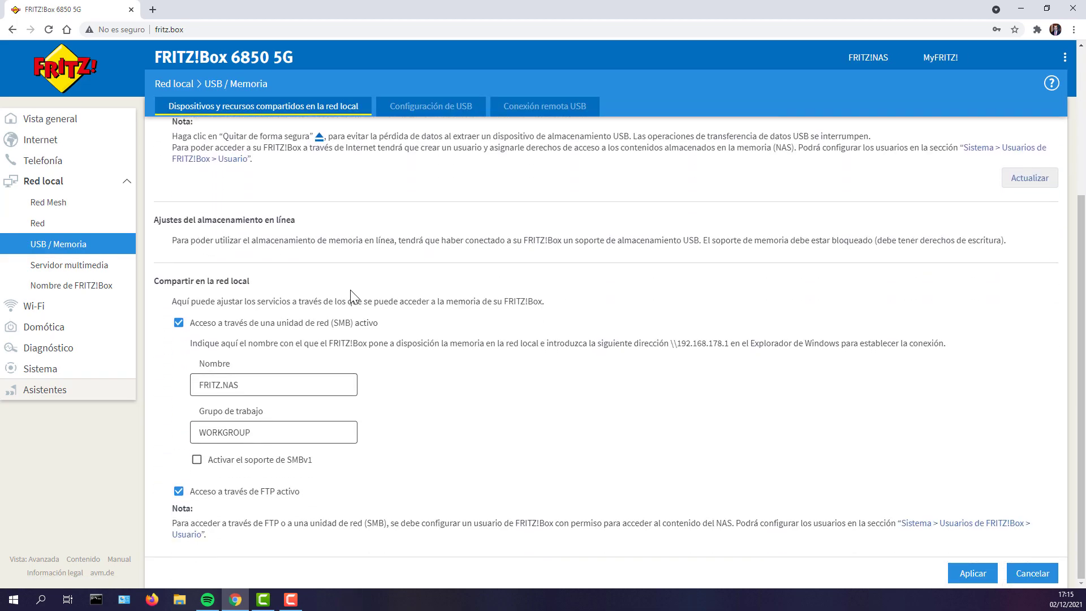
Examine the USB energy-saving settings, comparing Power Mode and Green Mode, and view the media server configuration.
click(407, 112)
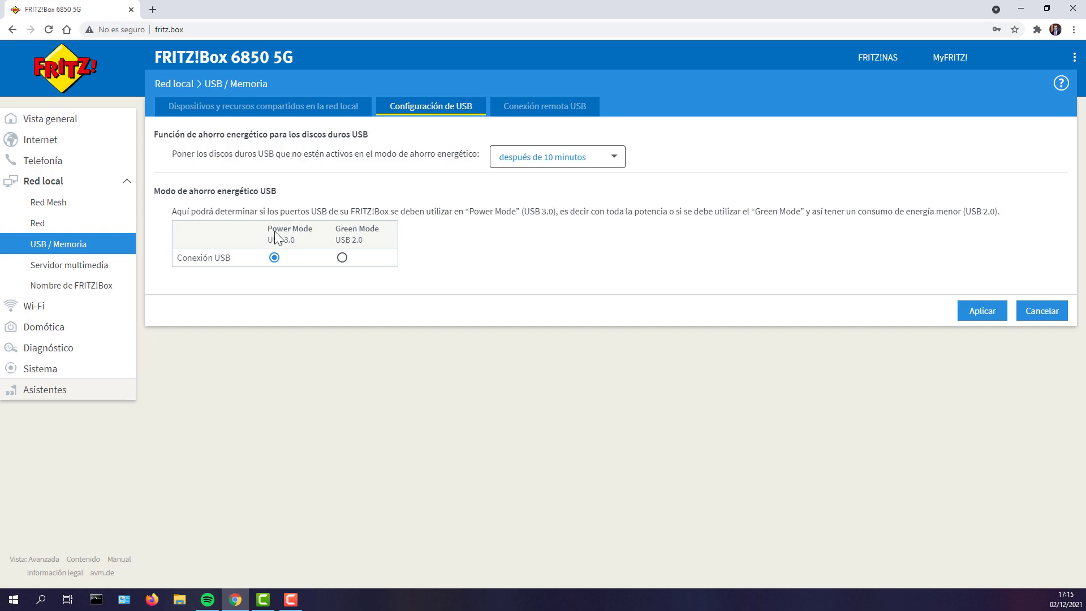
drag(265, 242, 375, 249)
click(308, 245)
click(375, 247)
click(77, 269)
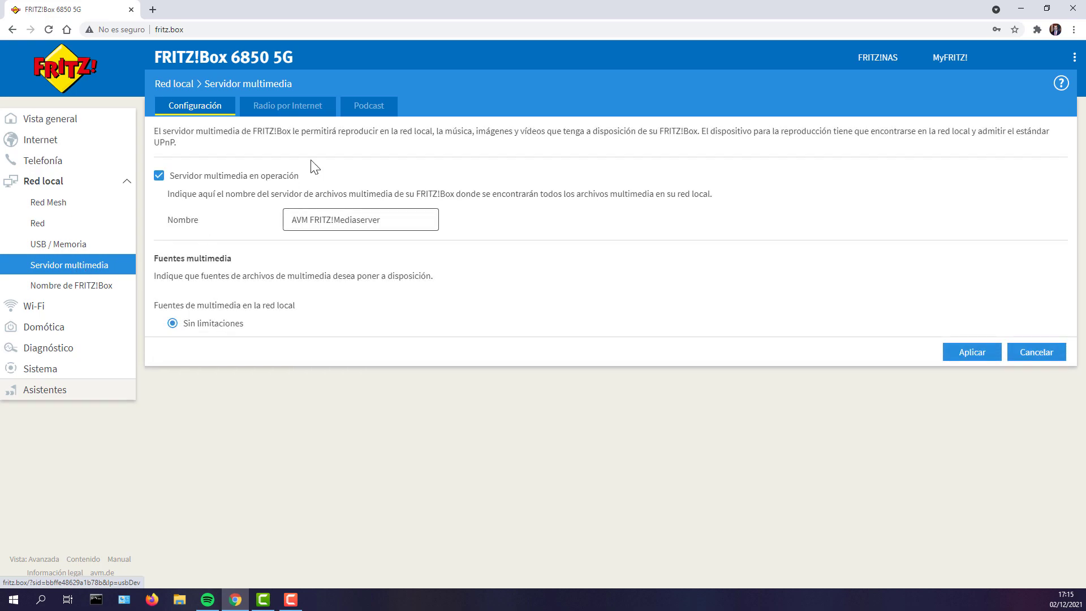
Review the Wi-Fi pages for the wireless network, channel, security, timer, guest access and Mesh repeater.
click(62, 307)
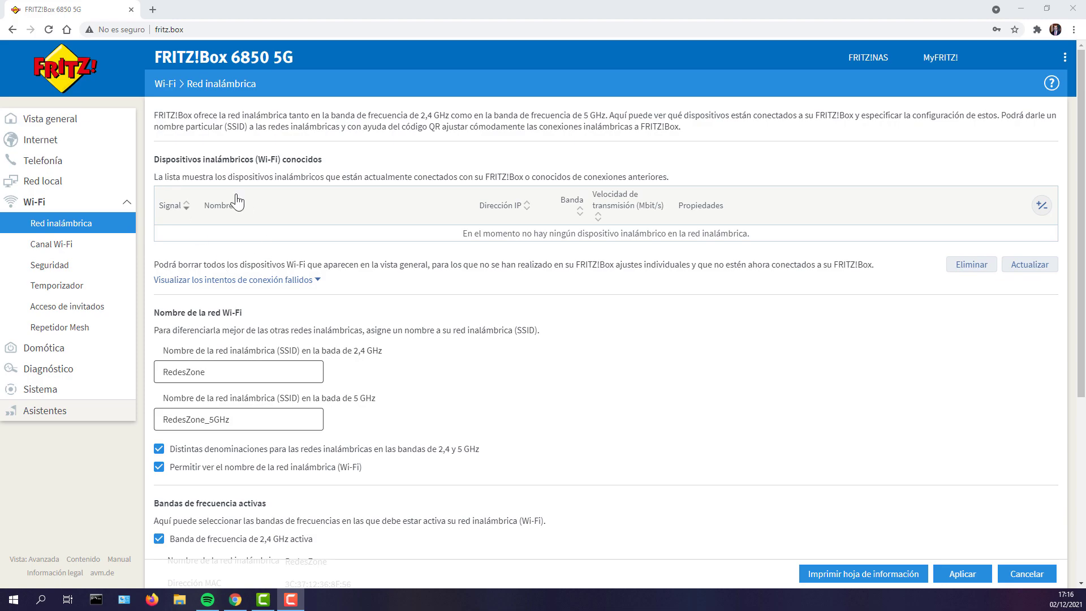
click(74, 249)
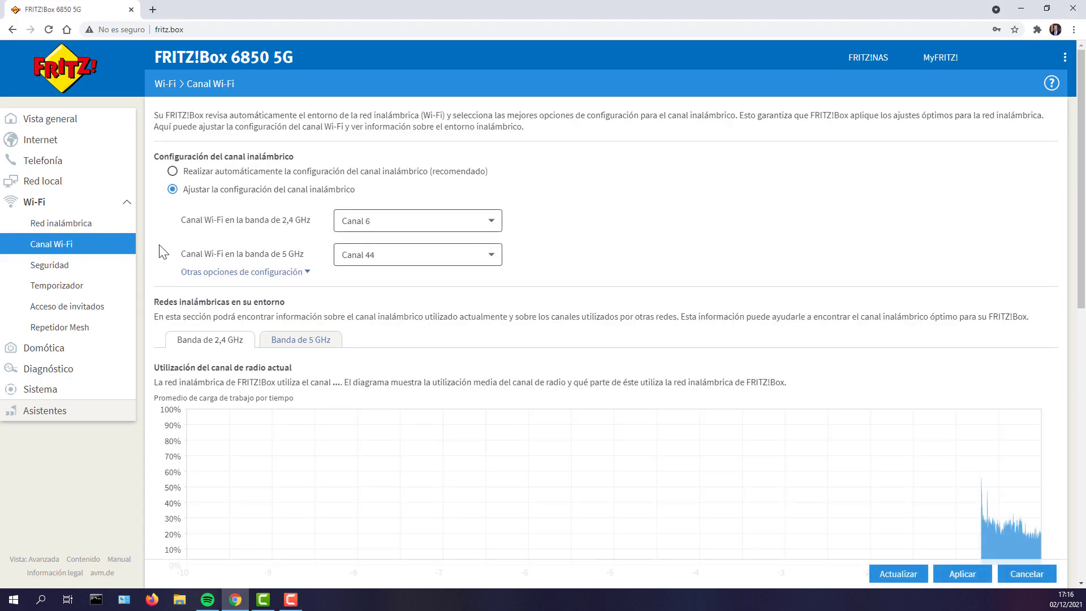
click(67, 265)
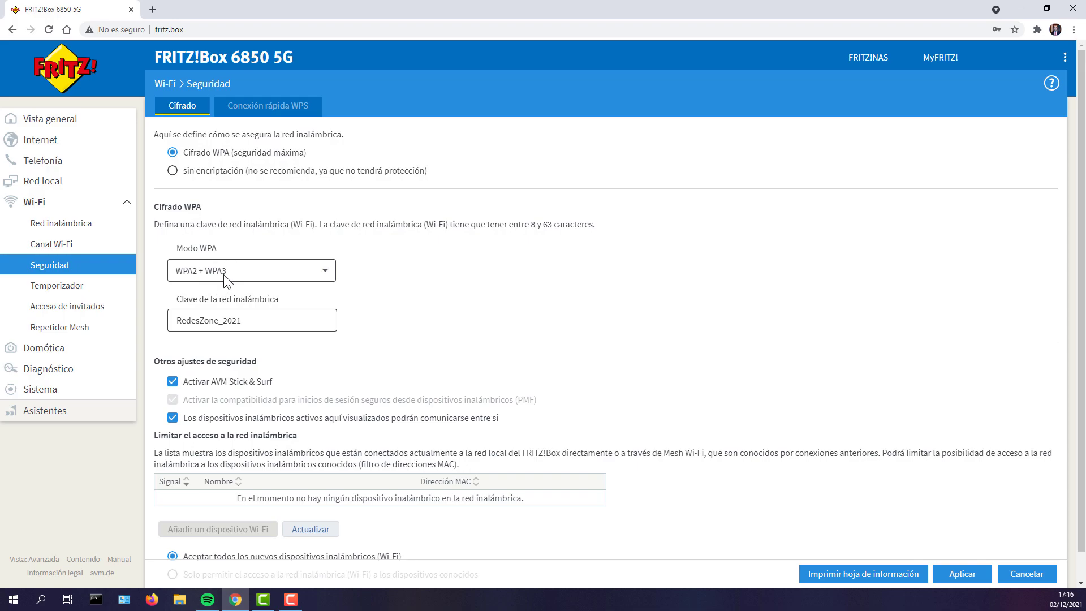
click(90, 290)
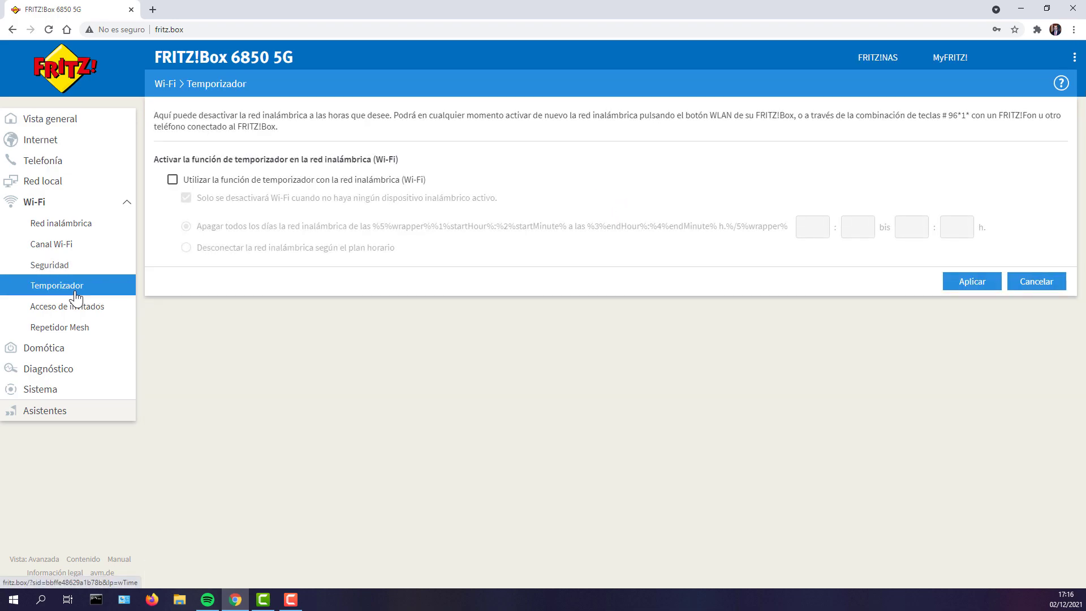
click(76, 306)
click(80, 331)
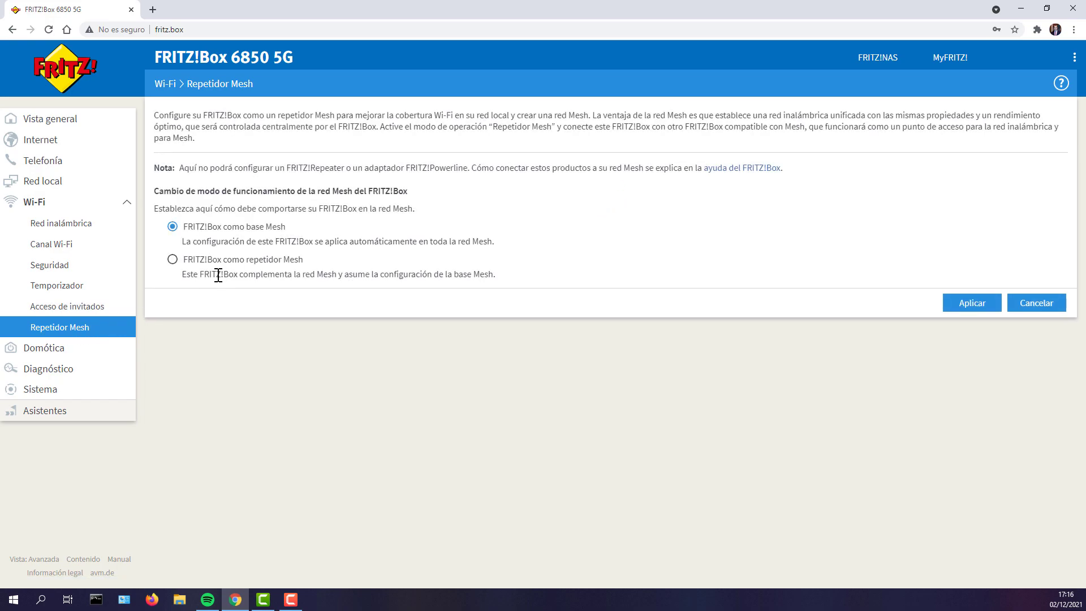
View the smart home device management and the diagnostics pages for function and security.
click(74, 347)
click(62, 248)
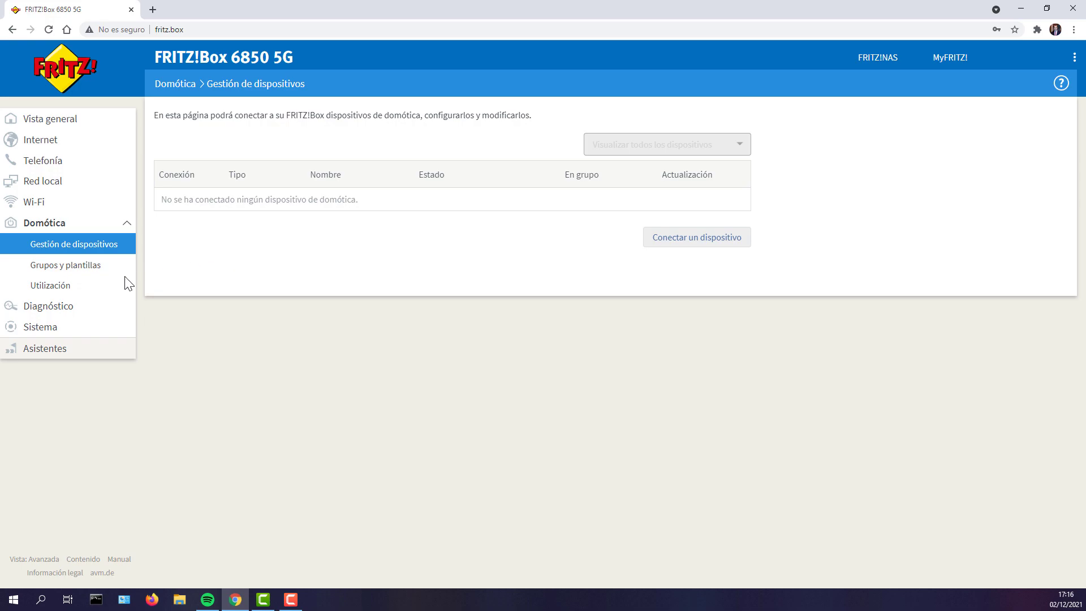
click(61, 309)
click(67, 268)
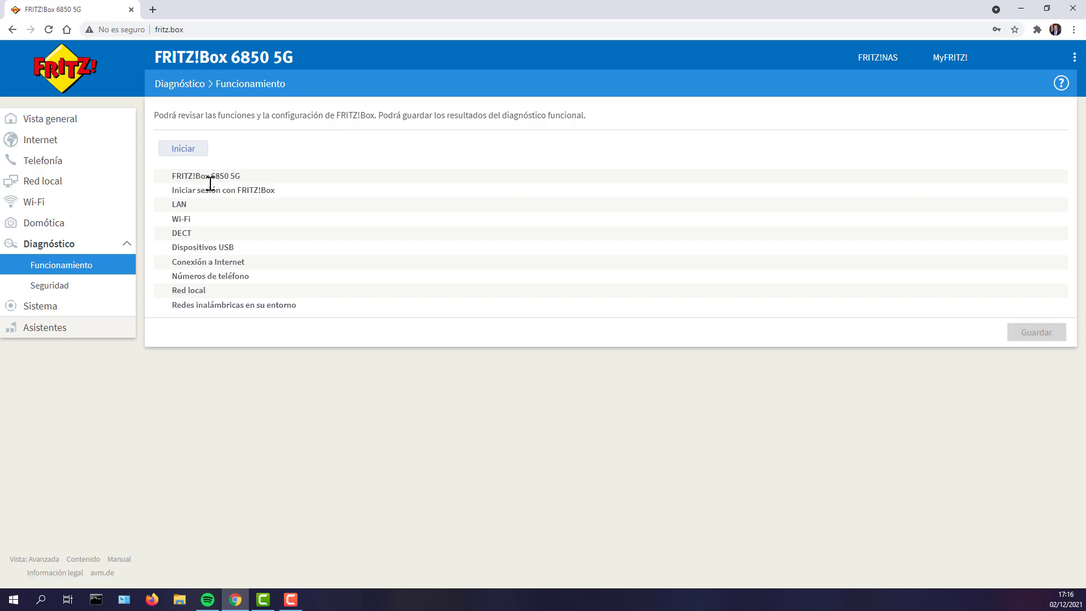
click(72, 289)
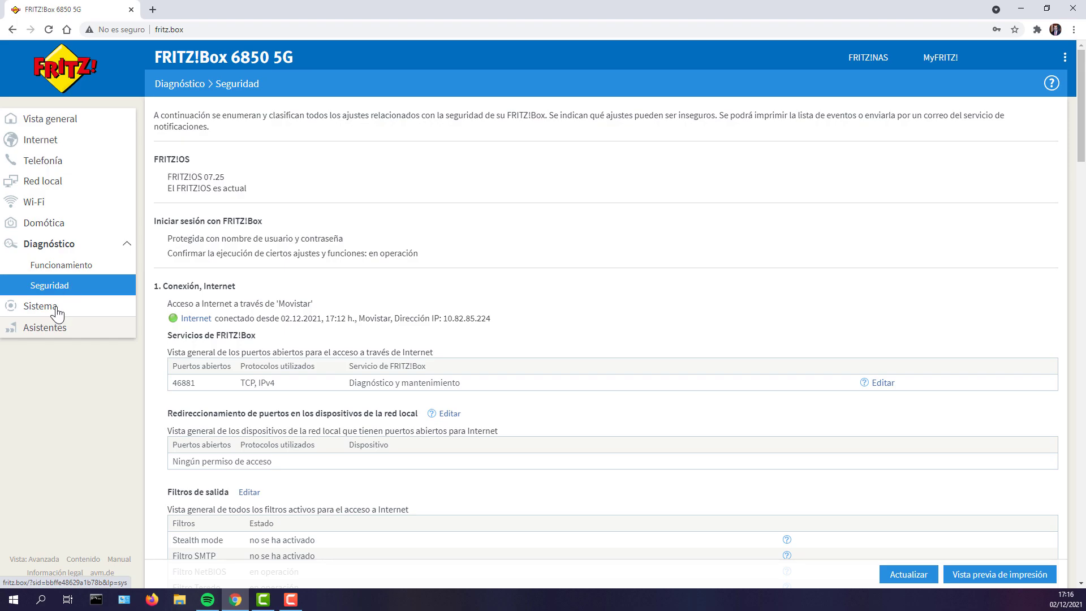
Review the system's event log, energy monitor, notification service and FRITZ!Box users.
click(46, 306)
click(60, 289)
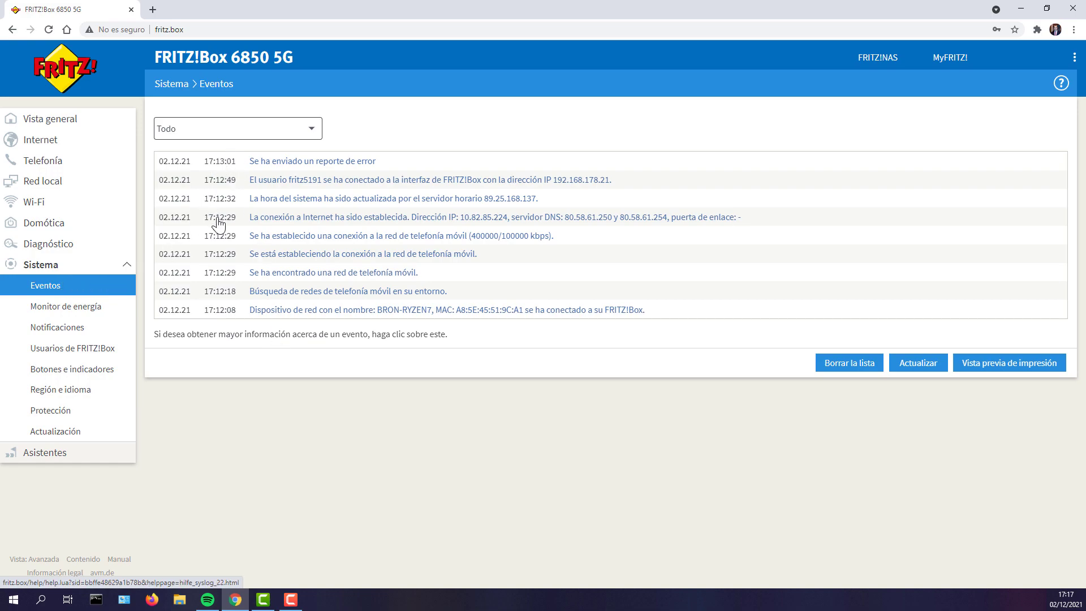
click(83, 309)
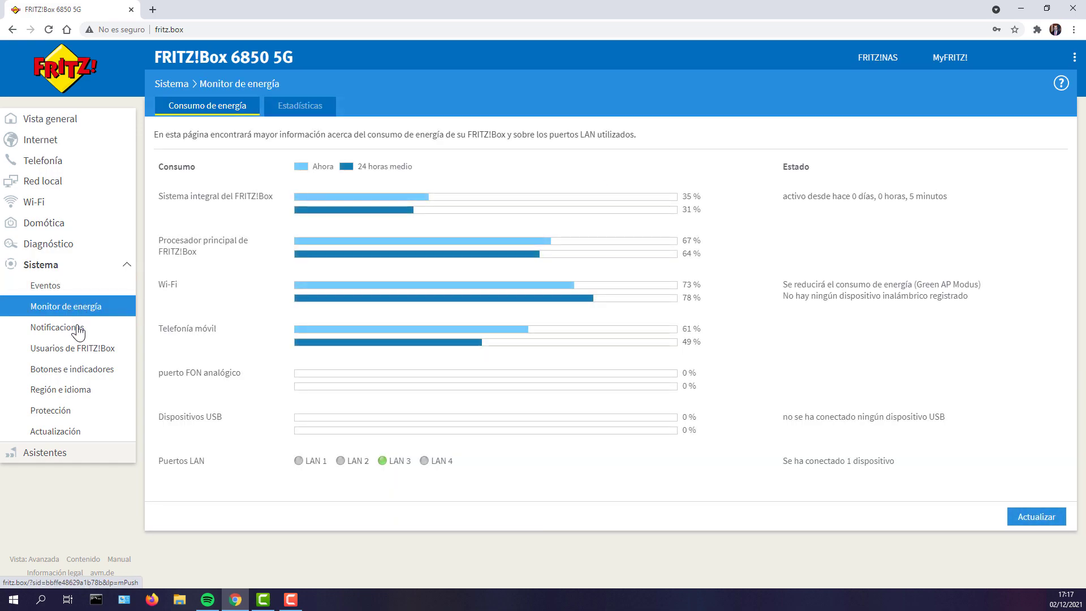
click(77, 328)
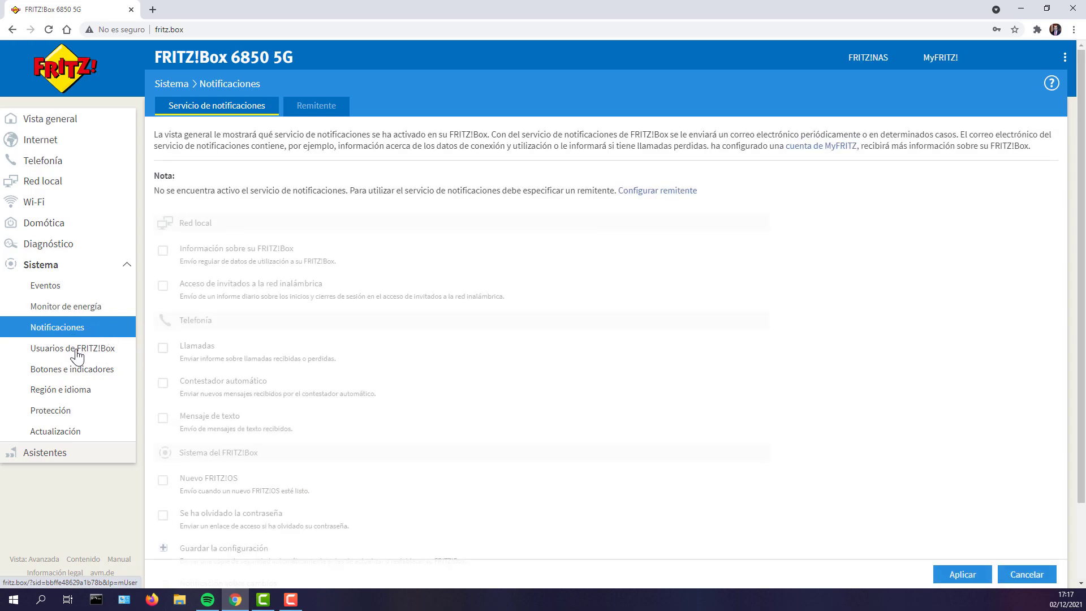
click(78, 356)
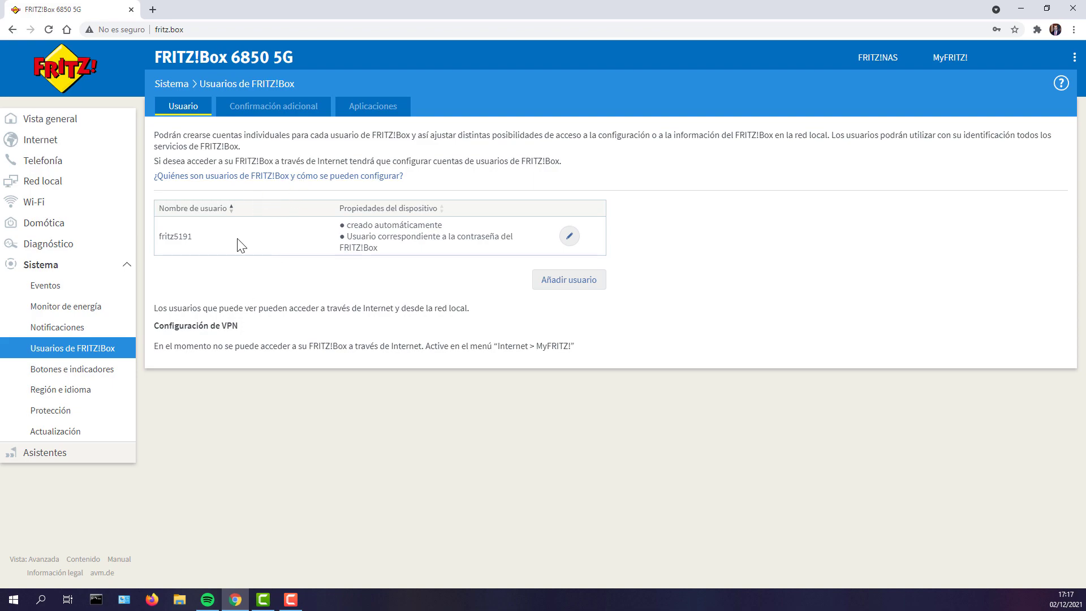
Examine the buttons and indicators settings, covering the Info LED, LED brightness and button lock.
click(91, 371)
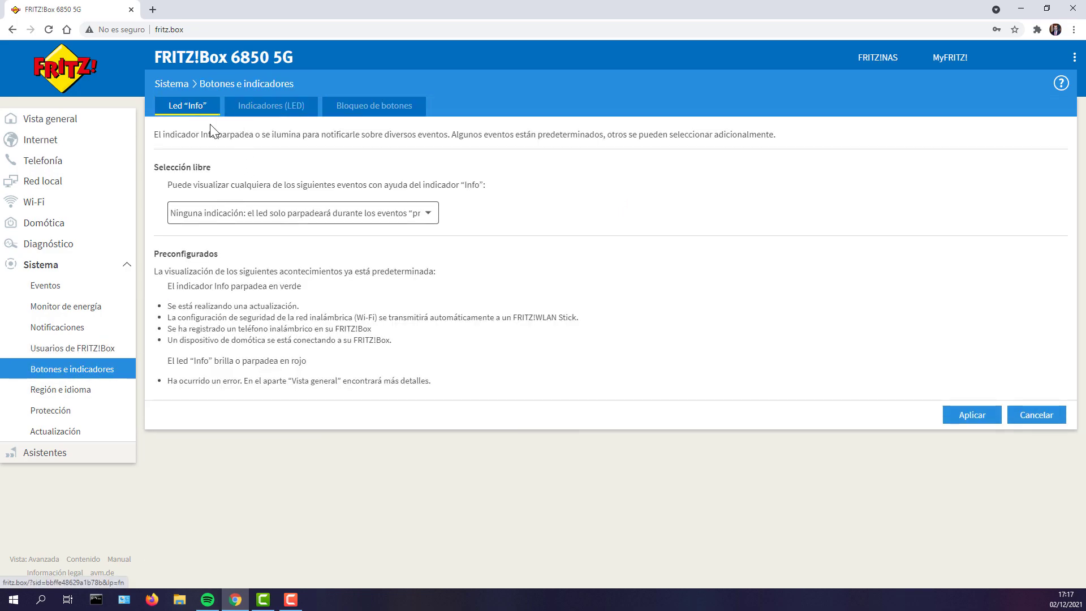
click(274, 105)
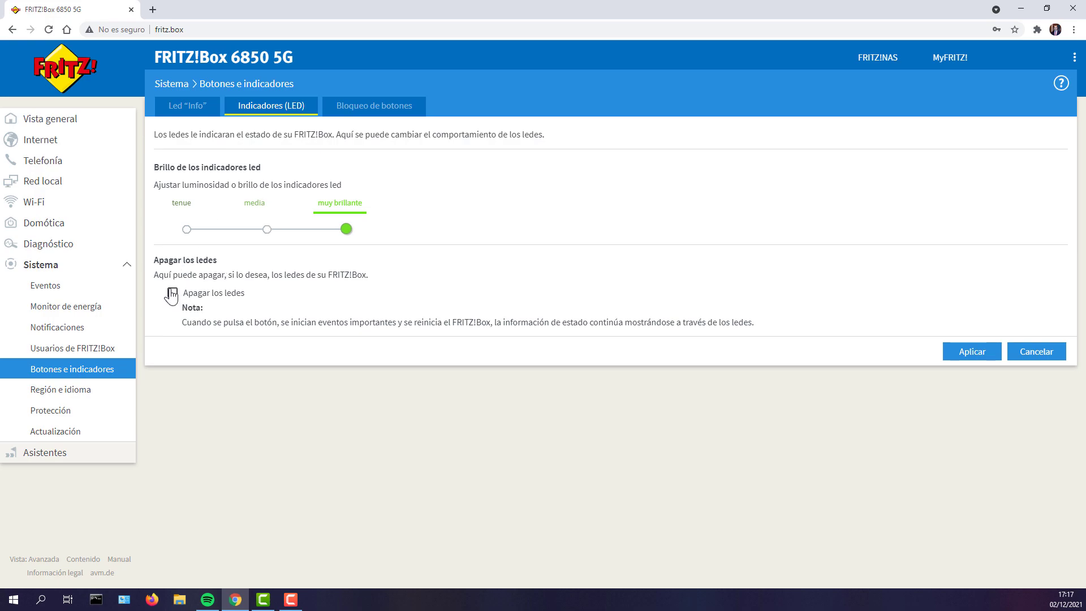
click(362, 107)
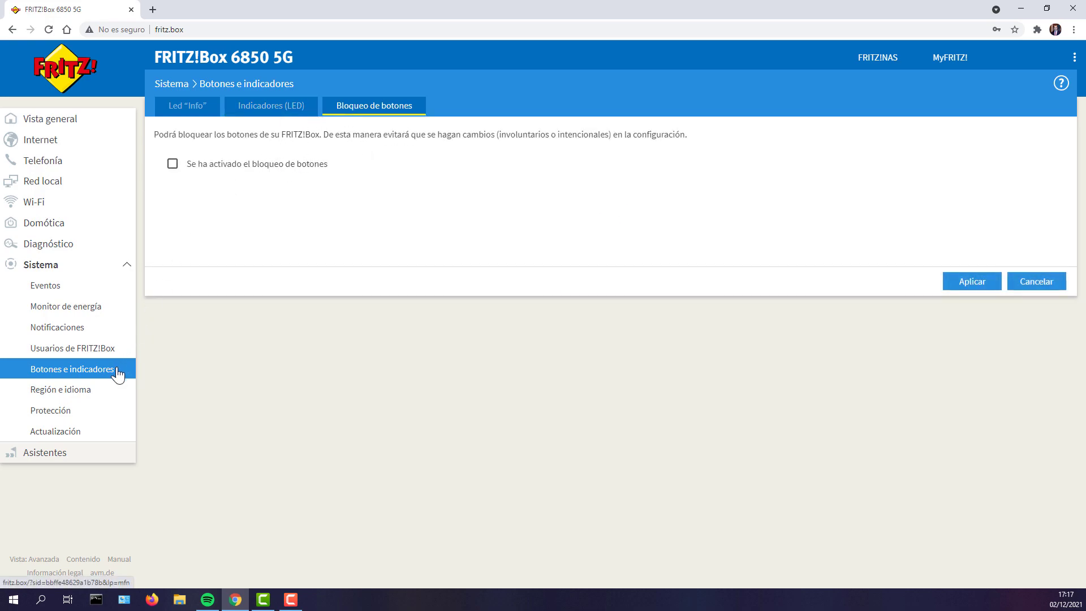
View the system's language selection and the options for saving a configuration backup.
click(82, 396)
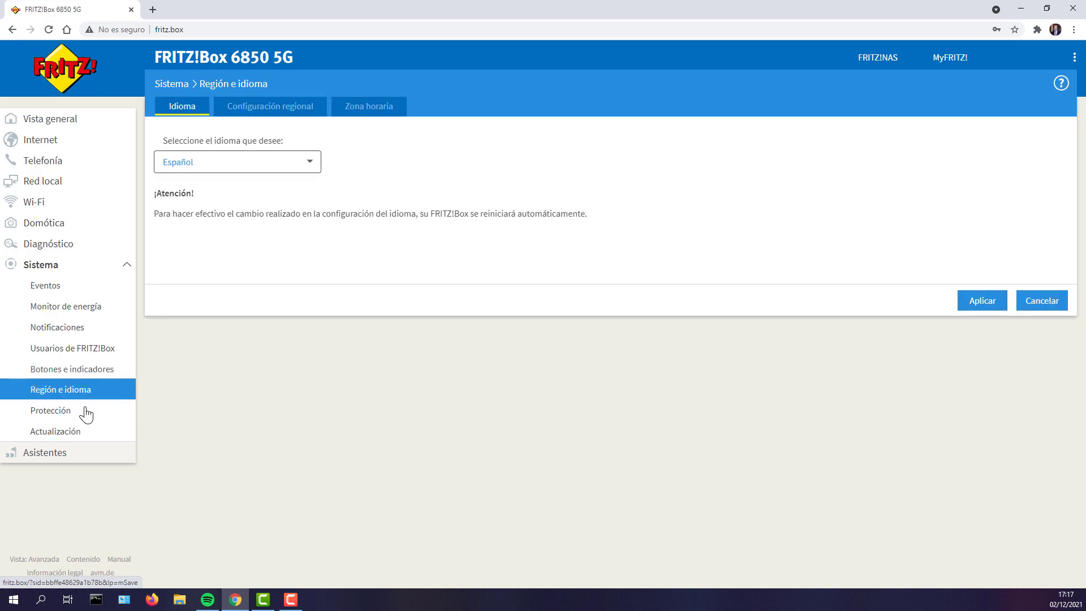
click(78, 415)
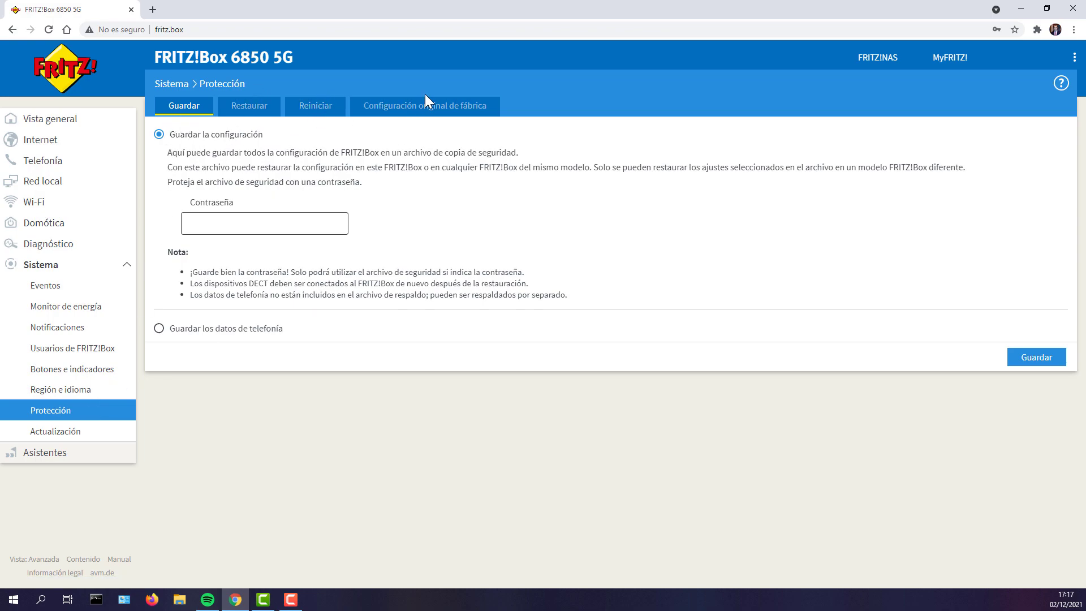
Check the installed FRITZ!OS version on the update page and search for a new one.
click(70, 437)
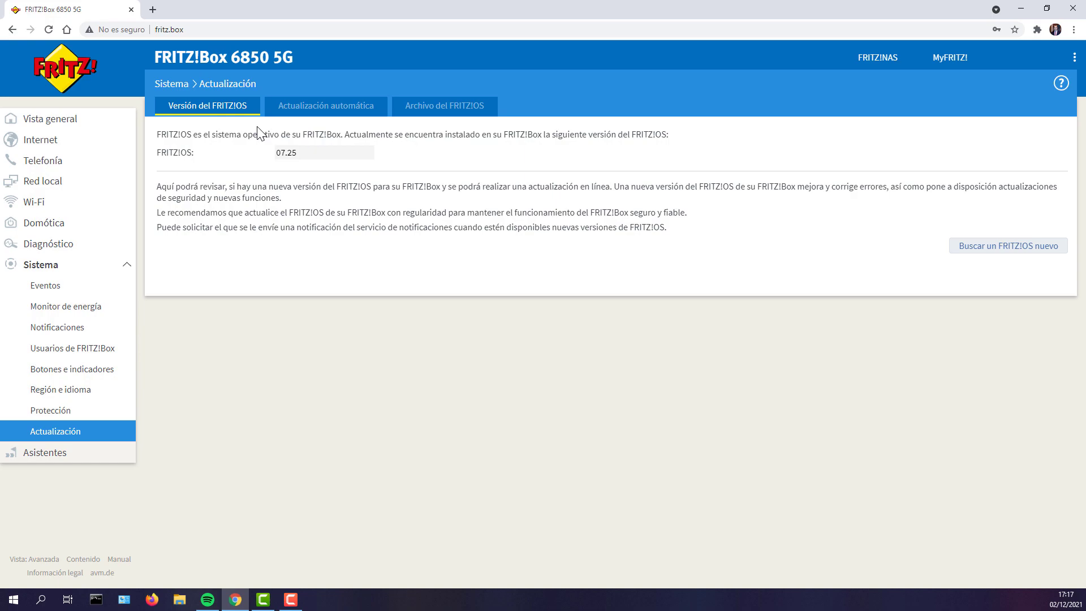
drag(301, 153, 283, 154)
click(278, 169)
click(991, 247)
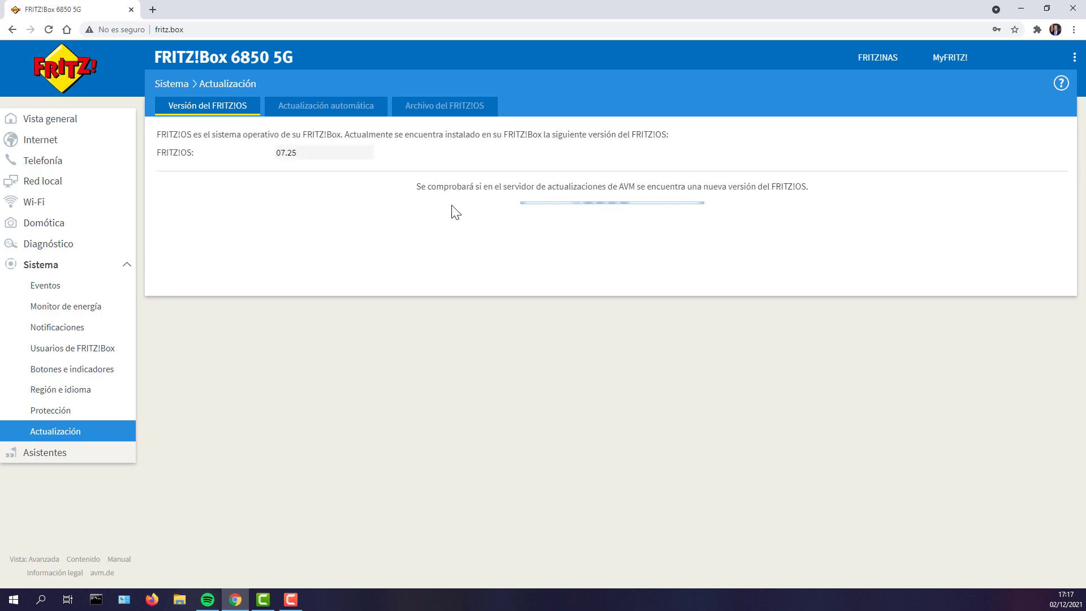
Review the automatic update levels and the firmware file update options, and return to the general overview.
click(320, 112)
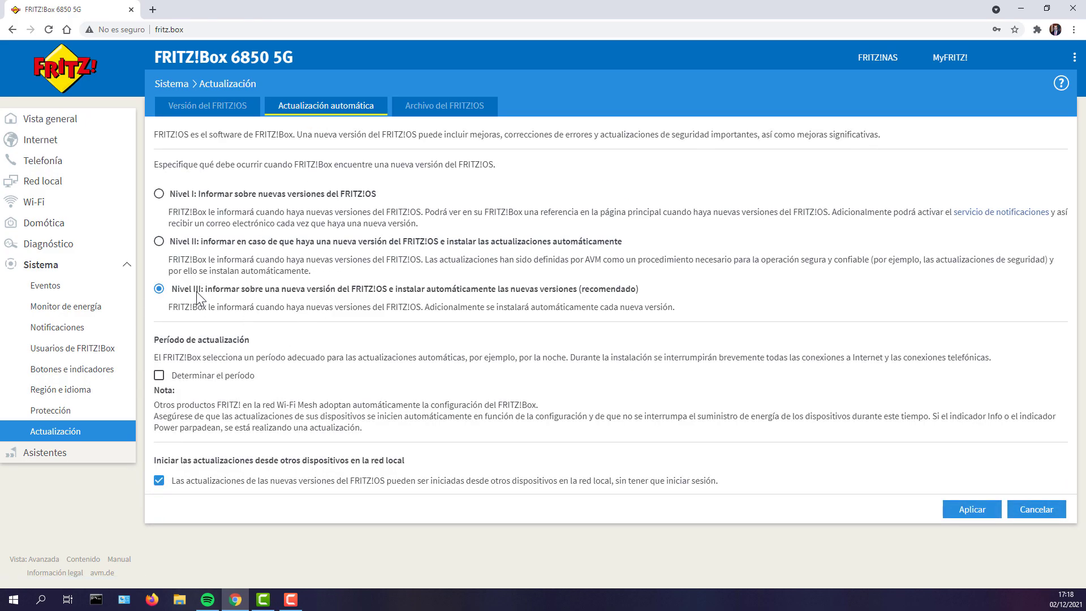
click(443, 111)
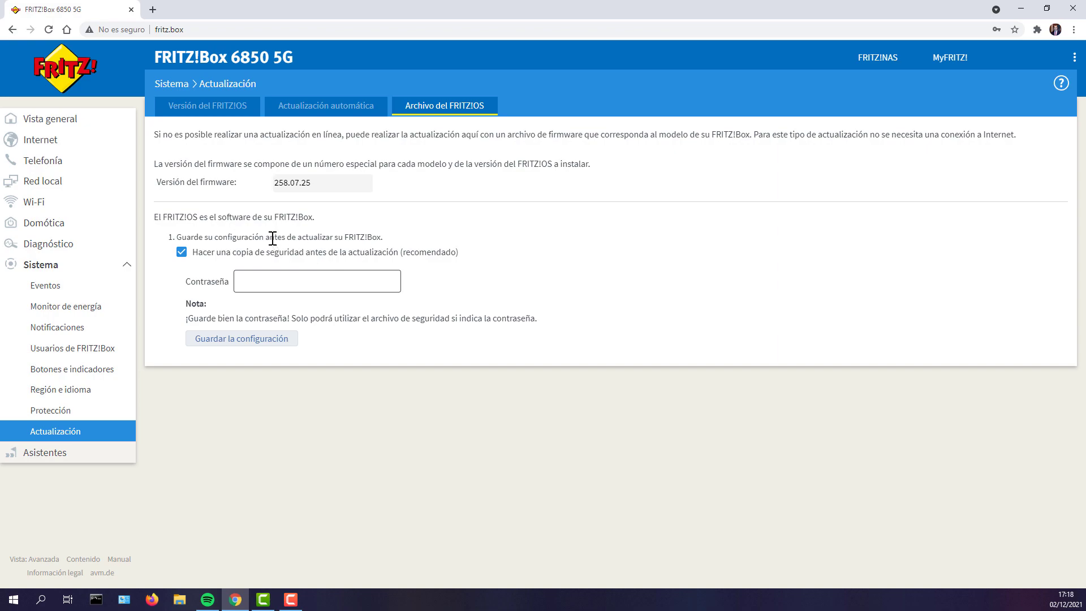
click(54, 119)
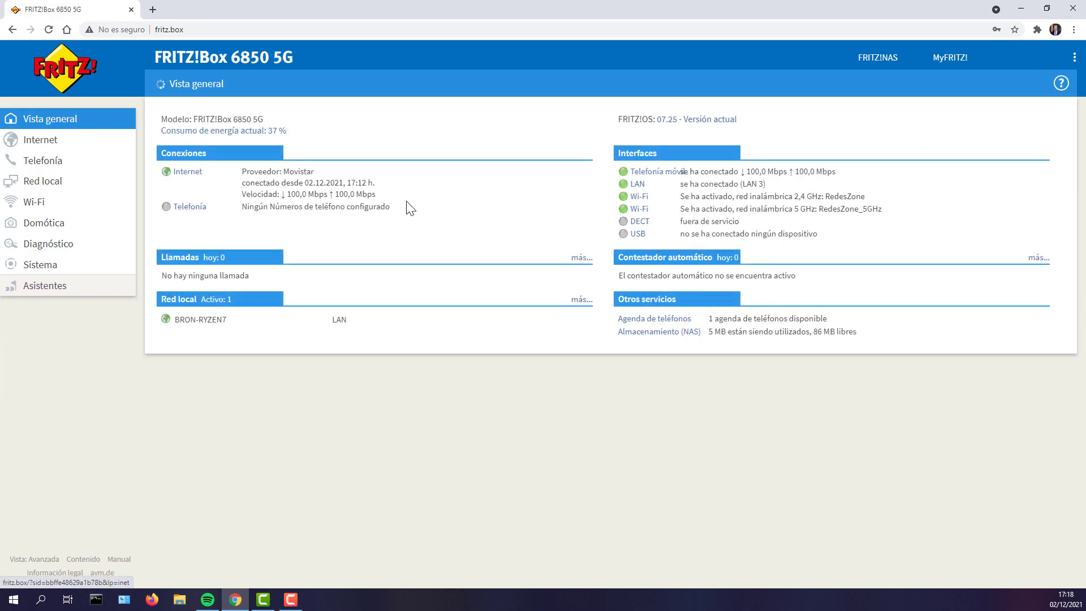